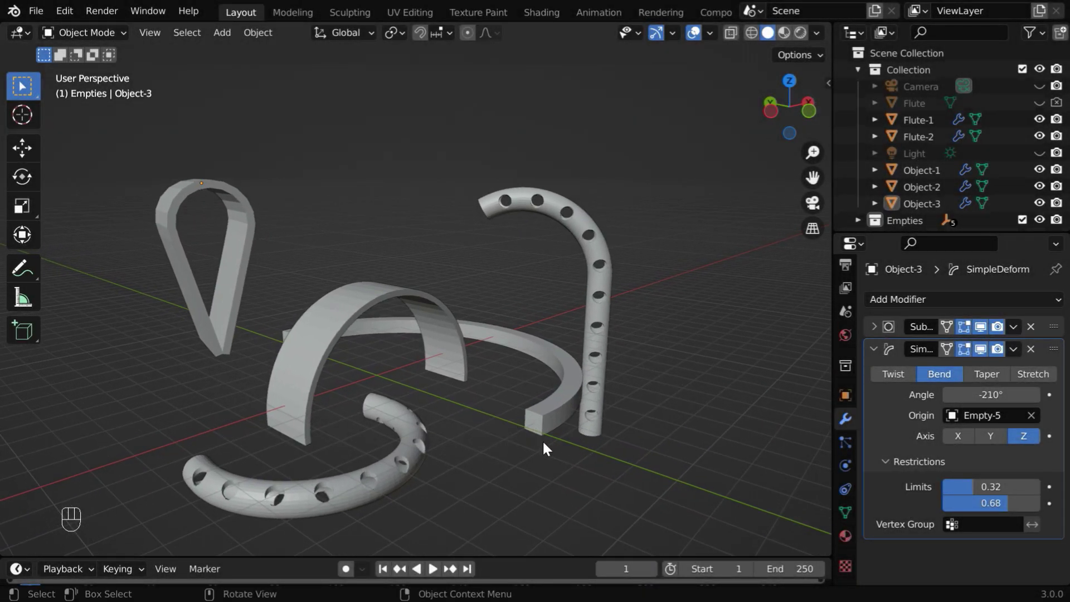
Step: Start a new General scene from the File menu
mouse_move(531, 450)
middle_down()
mouse_move(574, 447)
mouse_move(540, 451)
middle_up()
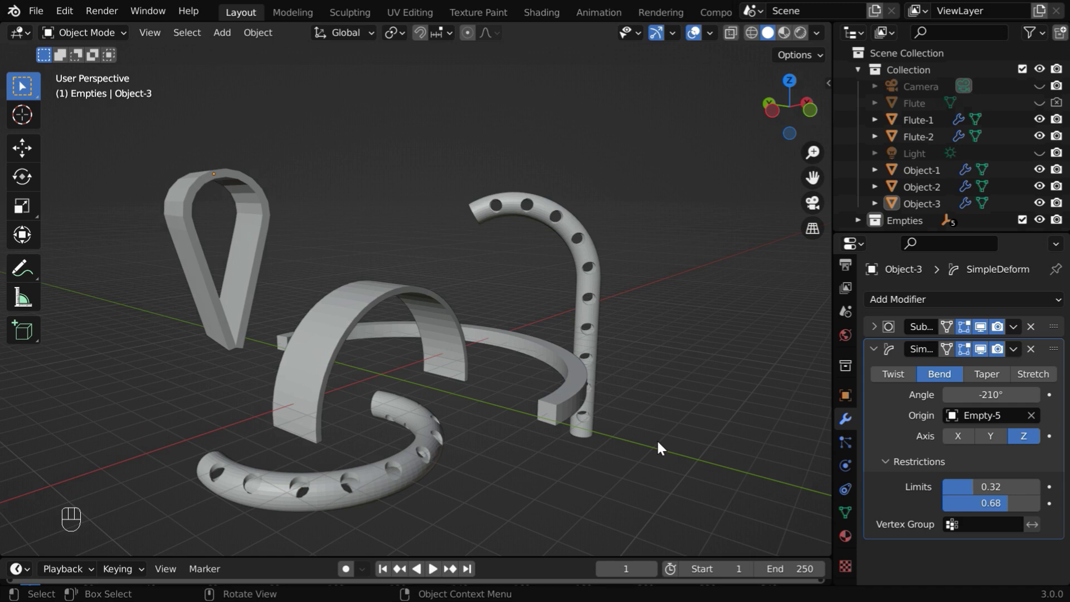
middle_drag(658, 448, 630, 452)
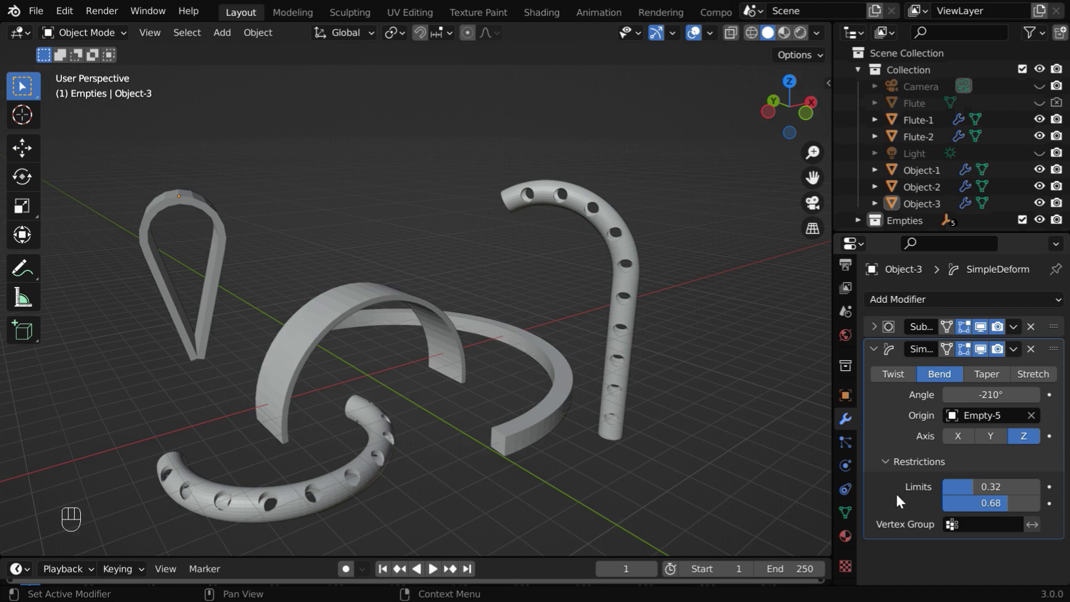
click(41, 13)
mouse_move(52, 30)
click(227, 32)
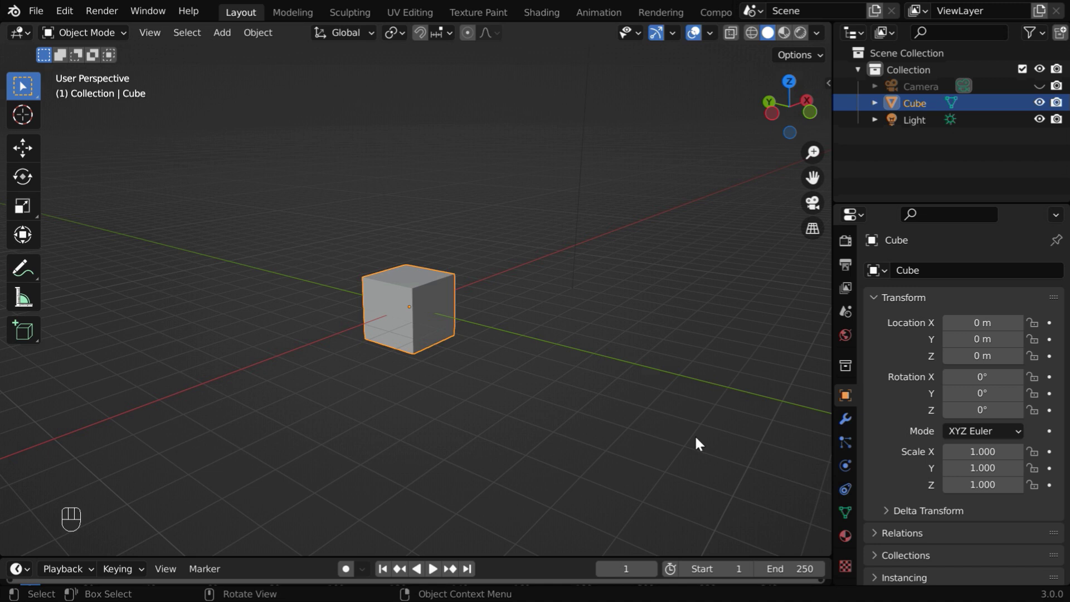
Step: Scale the default cube to Z 0.1 and X 6 so it becomes a long flat plank
click(982, 485)
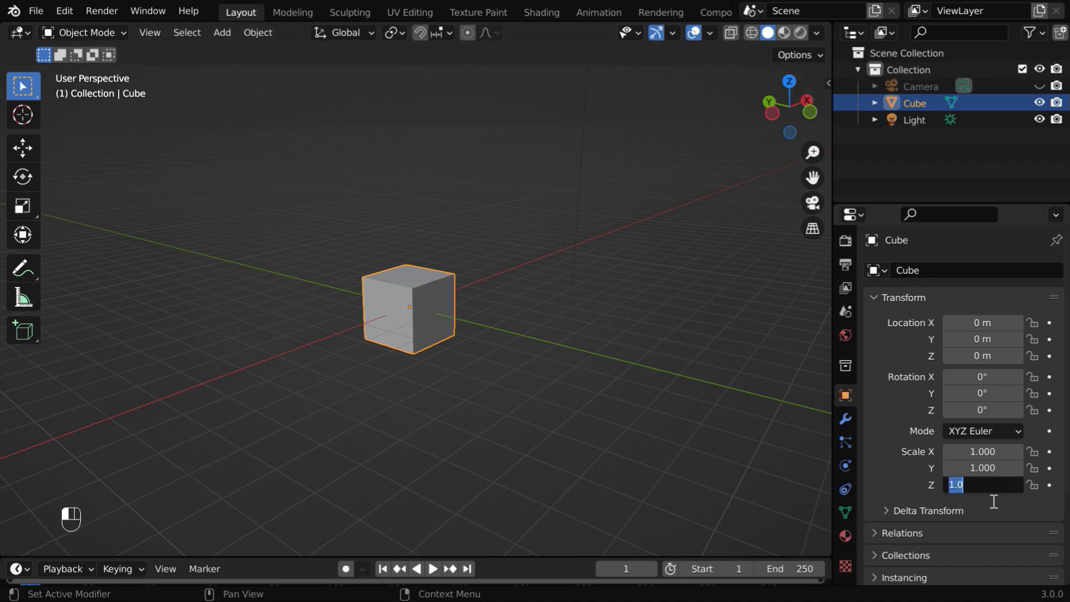
text(0.1)
key(Return)
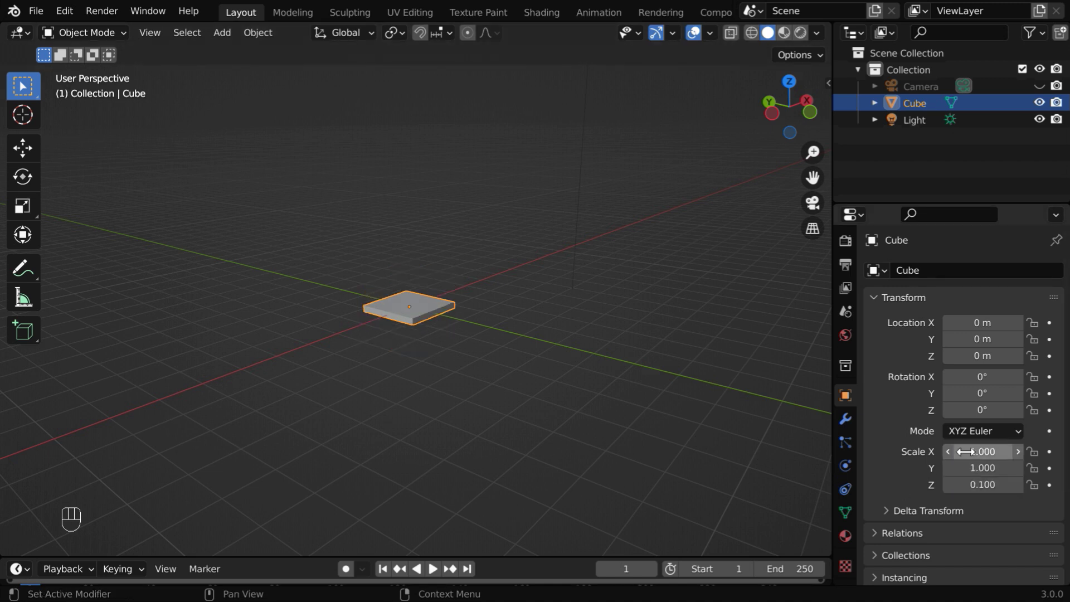
drag(965, 451, 1062, 451)
click(984, 452)
text(6)
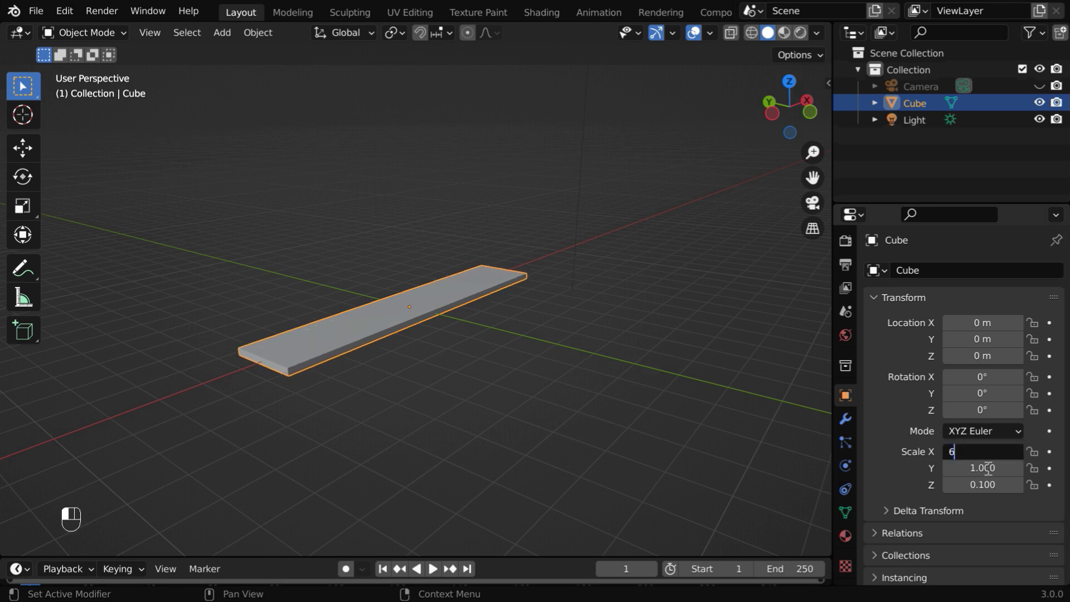
key(Return)
middle_drag(557, 408, 413, 417)
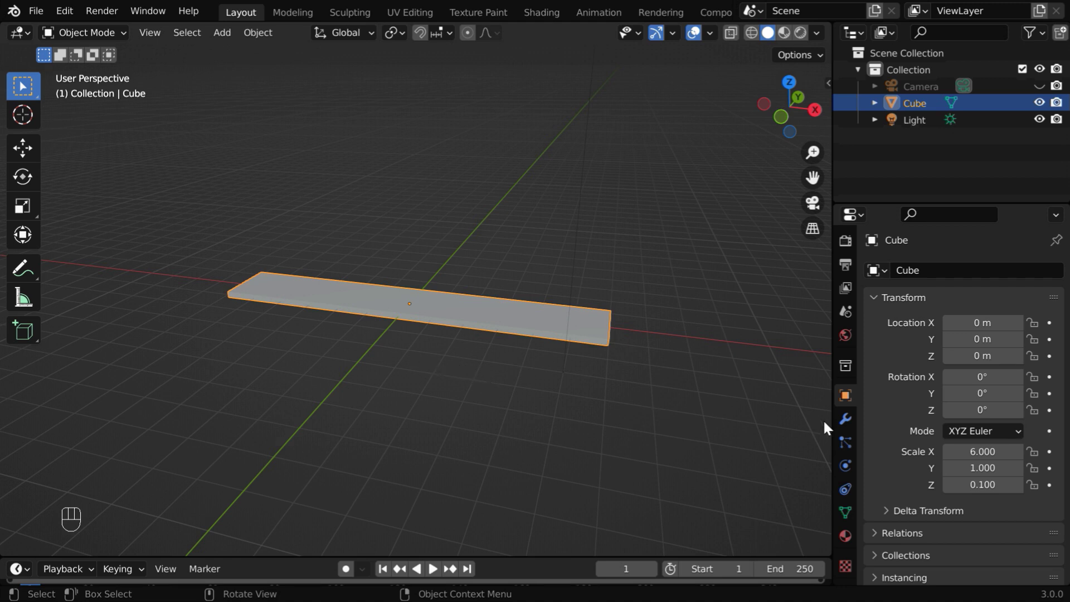
Step: Add a Subdivision Surface modifier set to Simple, with Levels Viewport 5 and Render 5
click(842, 419)
click(908, 271)
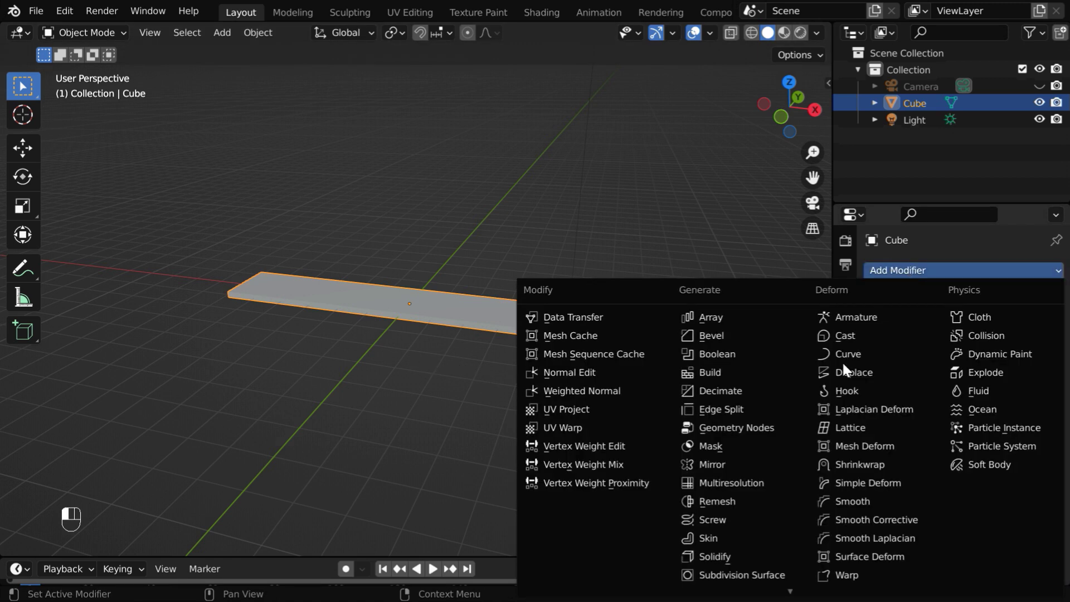
click(776, 575)
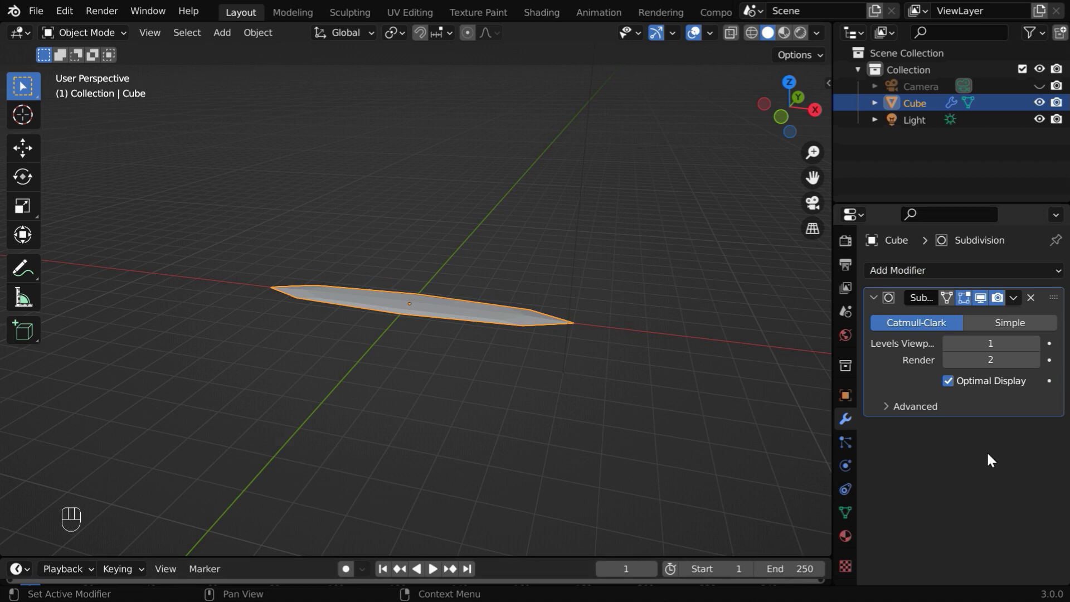
click(1014, 321)
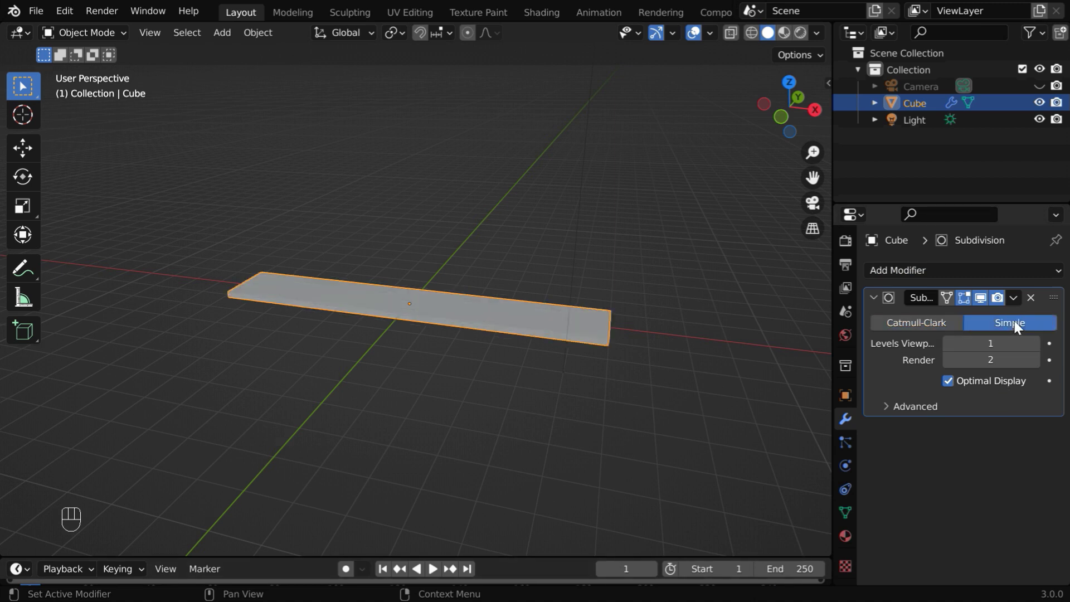
click(1034, 343)
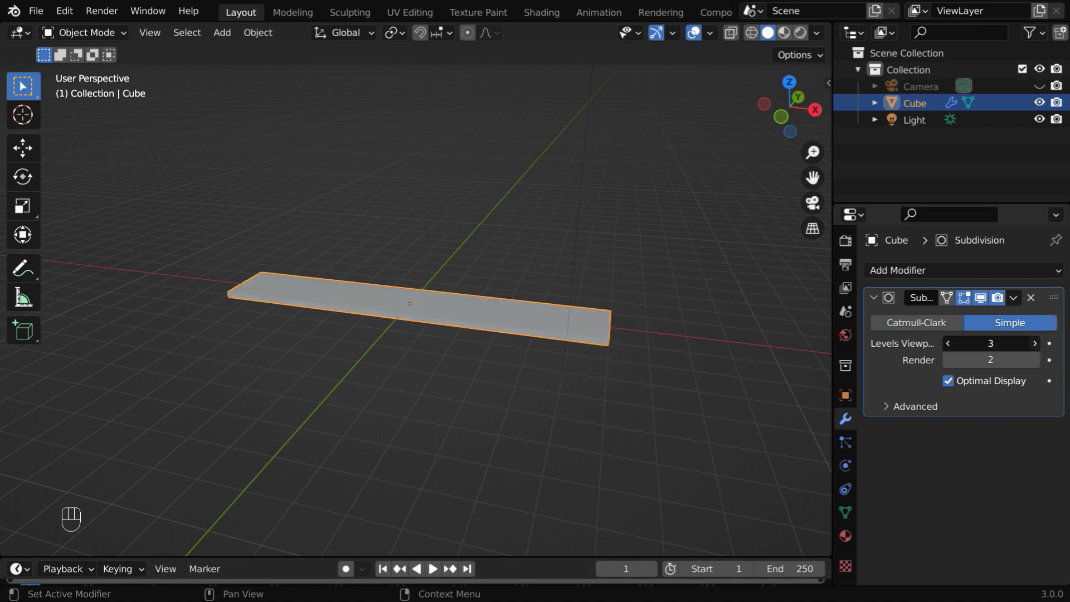
click(1034, 343)
click(1033, 359)
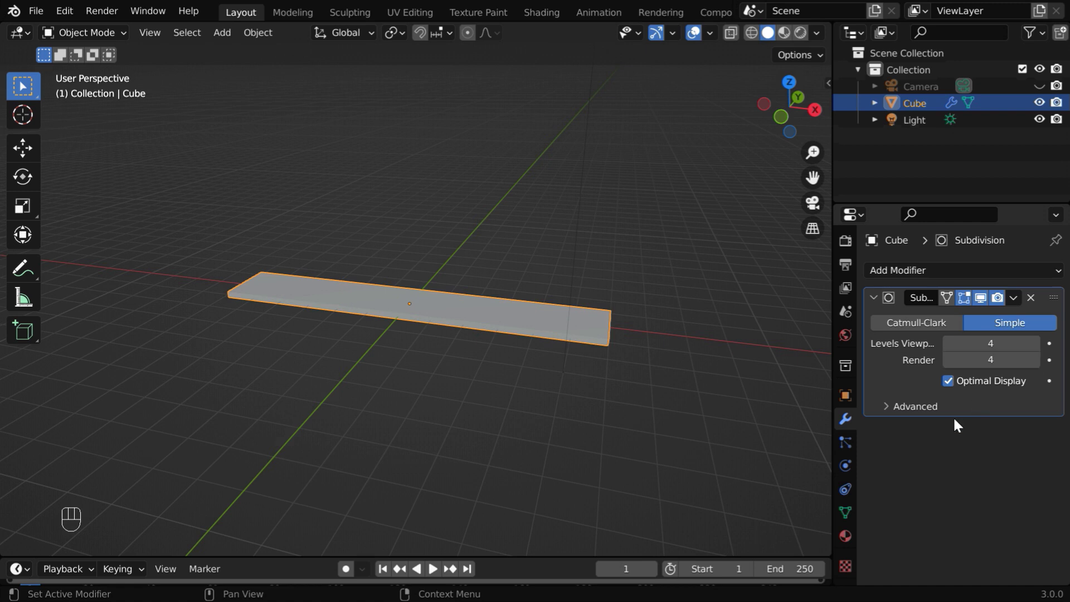
click(1034, 343)
click(1035, 359)
Step: Collapse the Subdivision panel and add a Simple Deform modifier in Bend mode
click(872, 298)
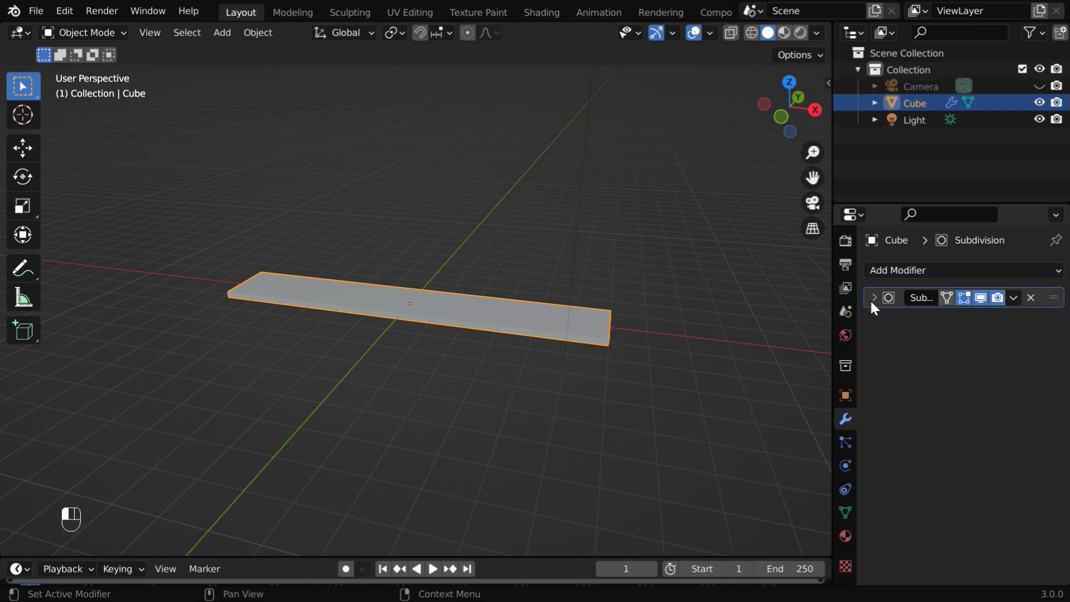
click(892, 271)
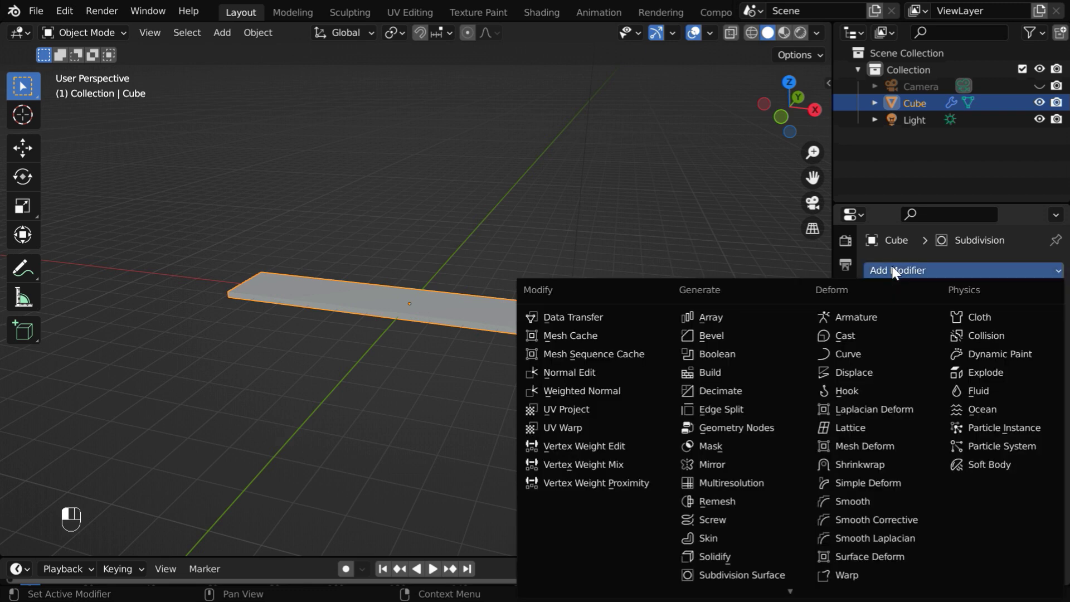
click(892, 482)
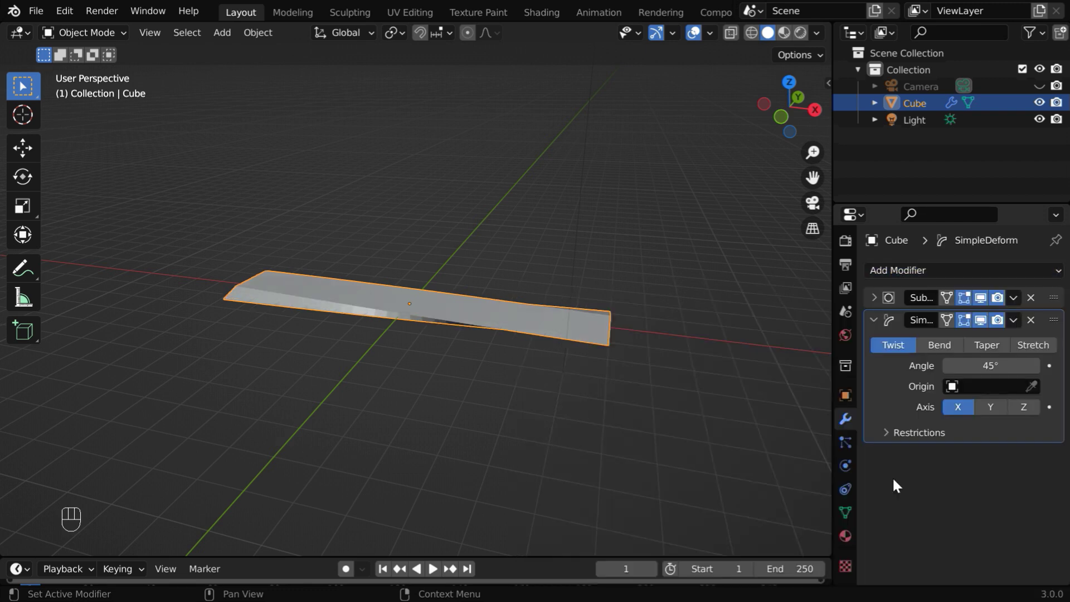
click(944, 345)
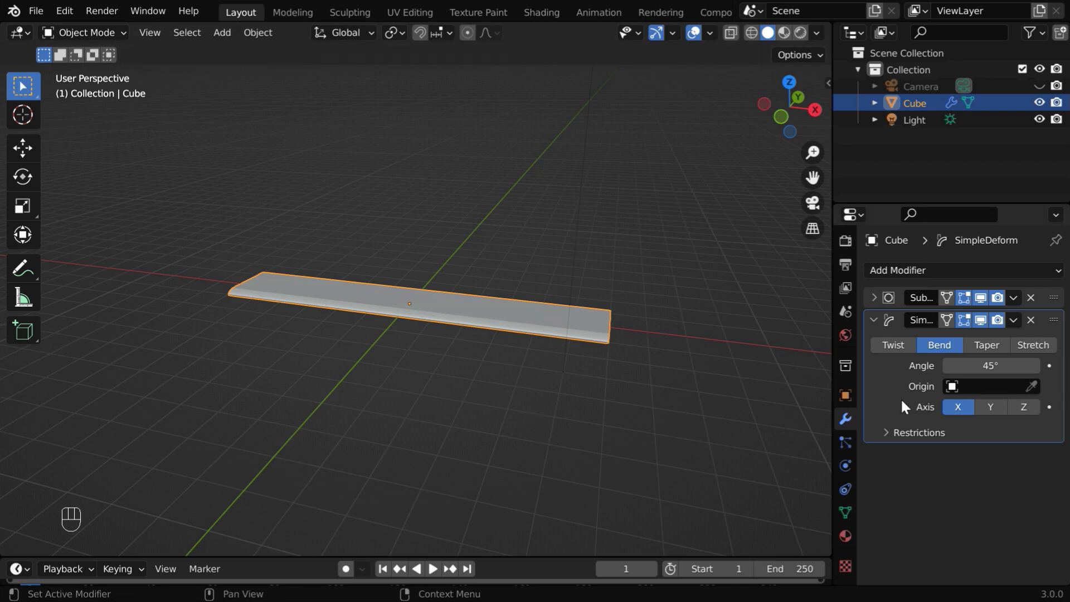
Step: Add a Sphere-type Empty at the world origin from the Add > Empty menu
click(223, 33)
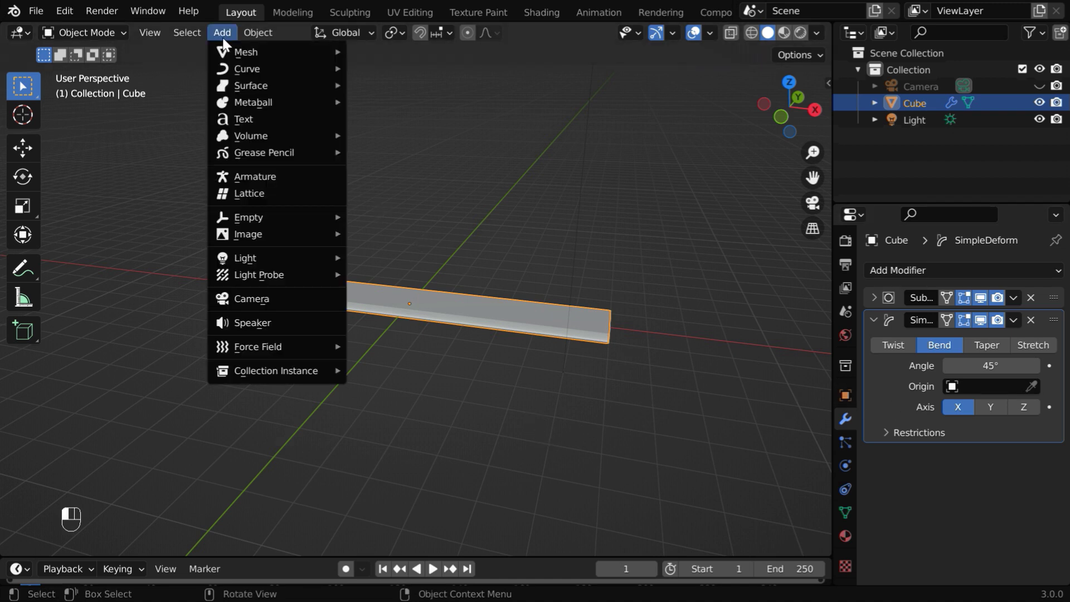
mouse_move(270, 220)
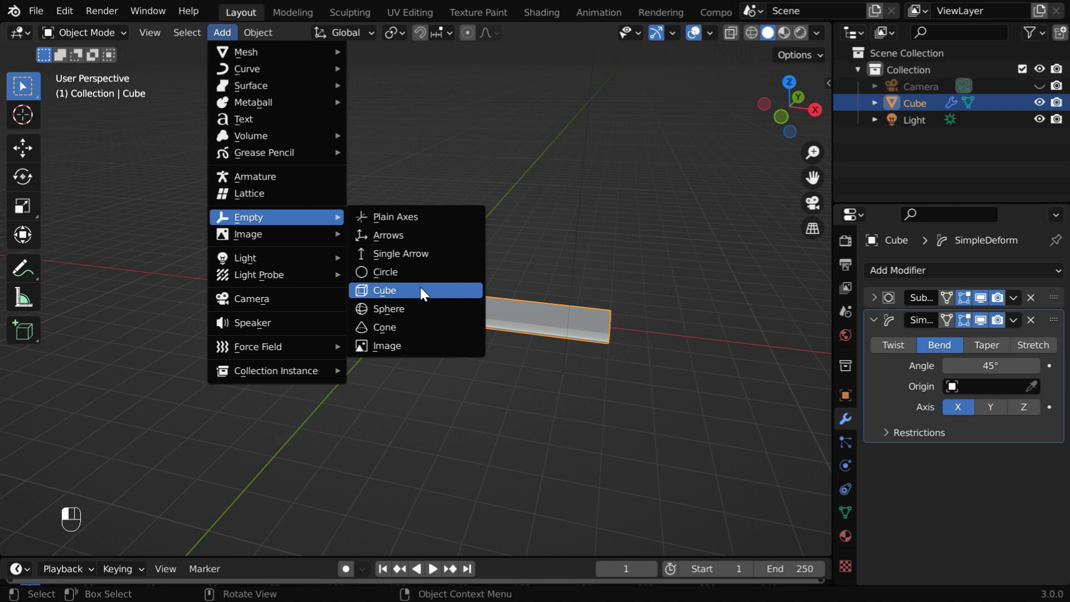
click(388, 309)
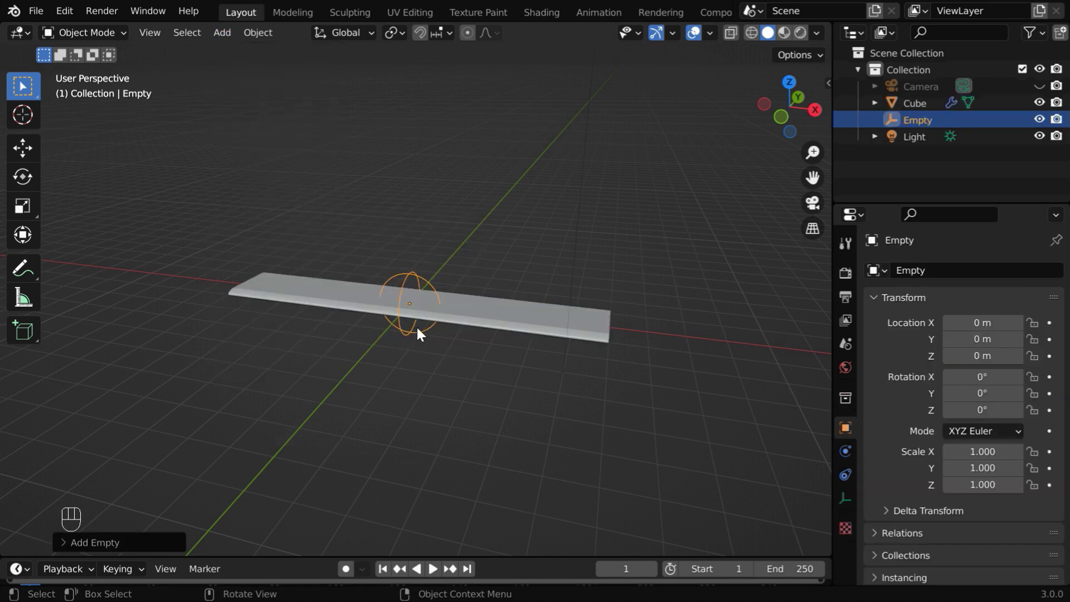
Step: Move the plank to 3 m on X and 3 m on Z with the snapping move gizmo
click(477, 321)
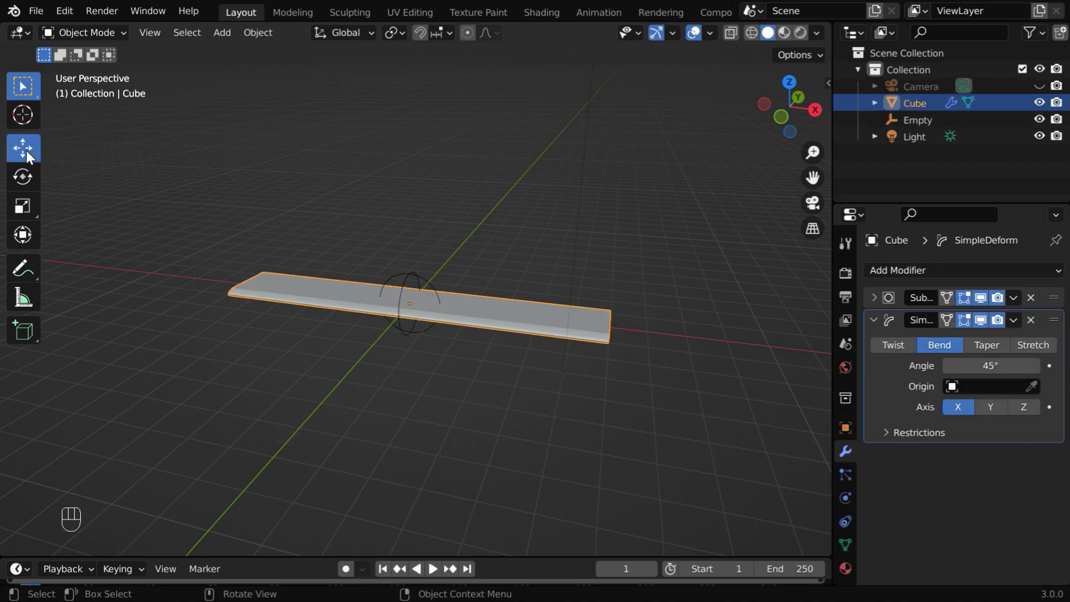
click(24, 148)
ctrl+drag(410, 238, 412, 149)
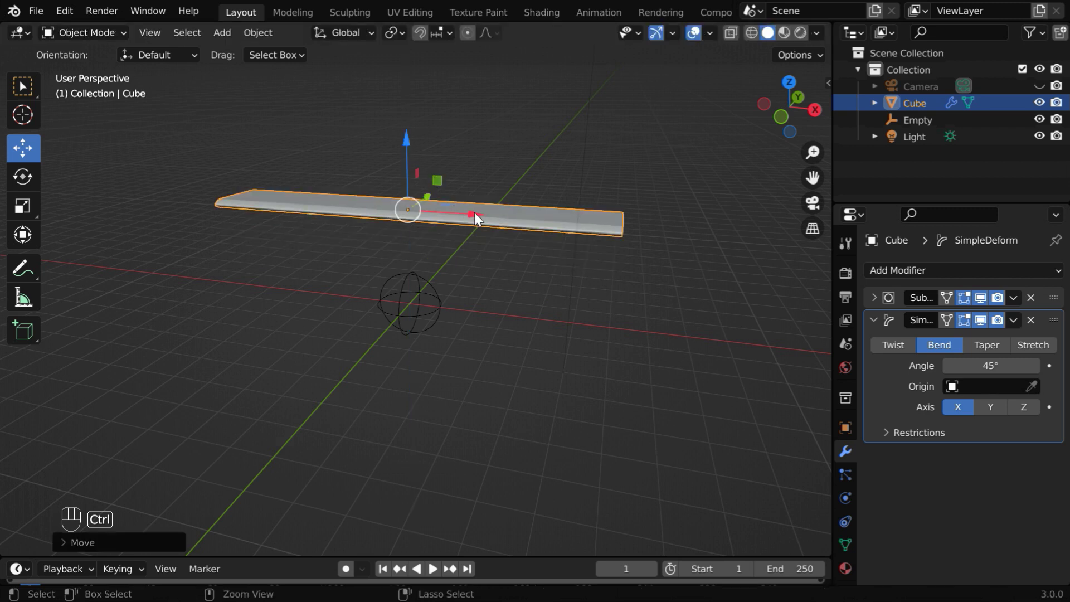
ctrl+drag(473, 214, 568, 229)
Step: Move the Empty to the plank's location (3, 0, 3) and frame the view on it
click(425, 309)
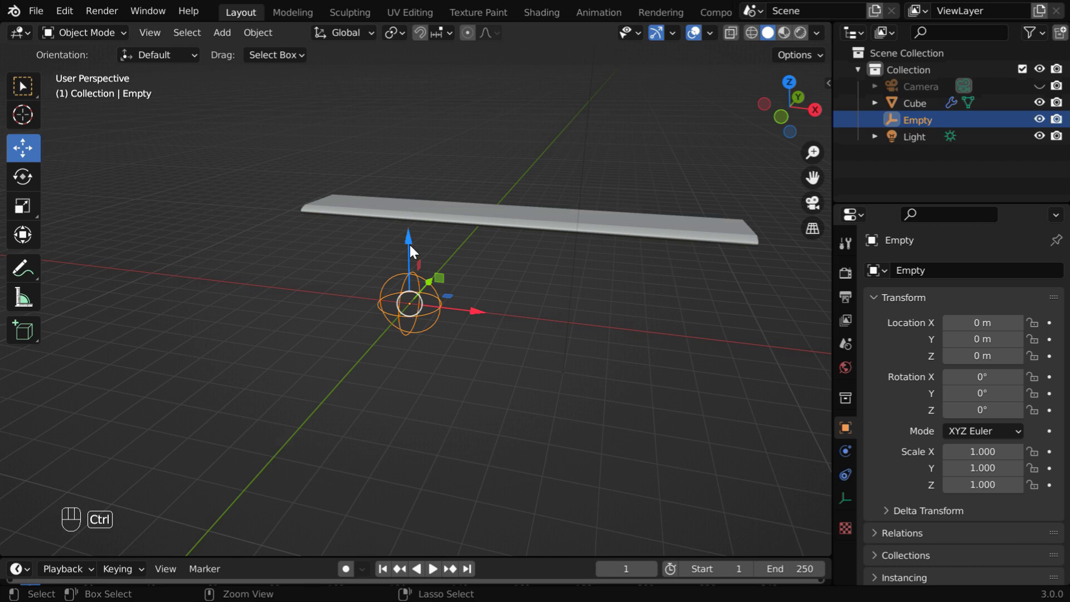
ctrl+drag(409, 242, 408, 139)
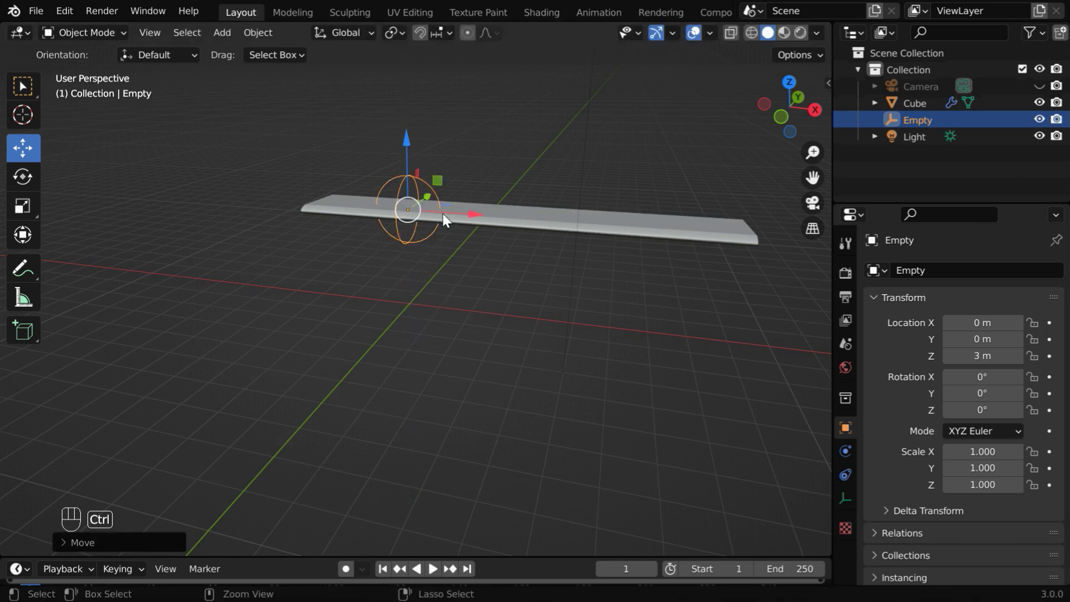
ctrl+drag(477, 222, 582, 228)
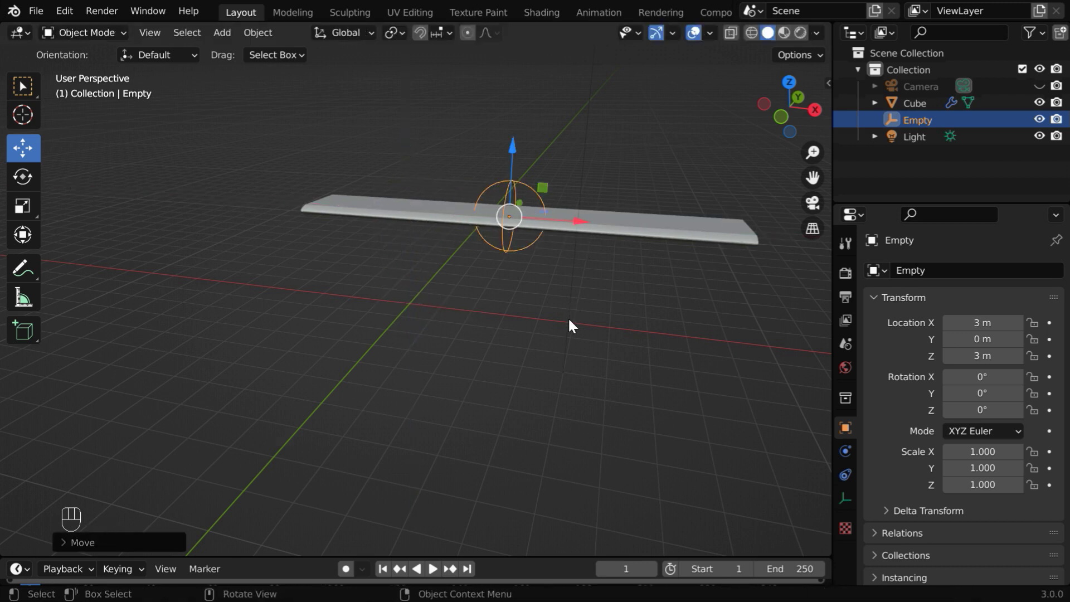
click(623, 233)
click(845, 428)
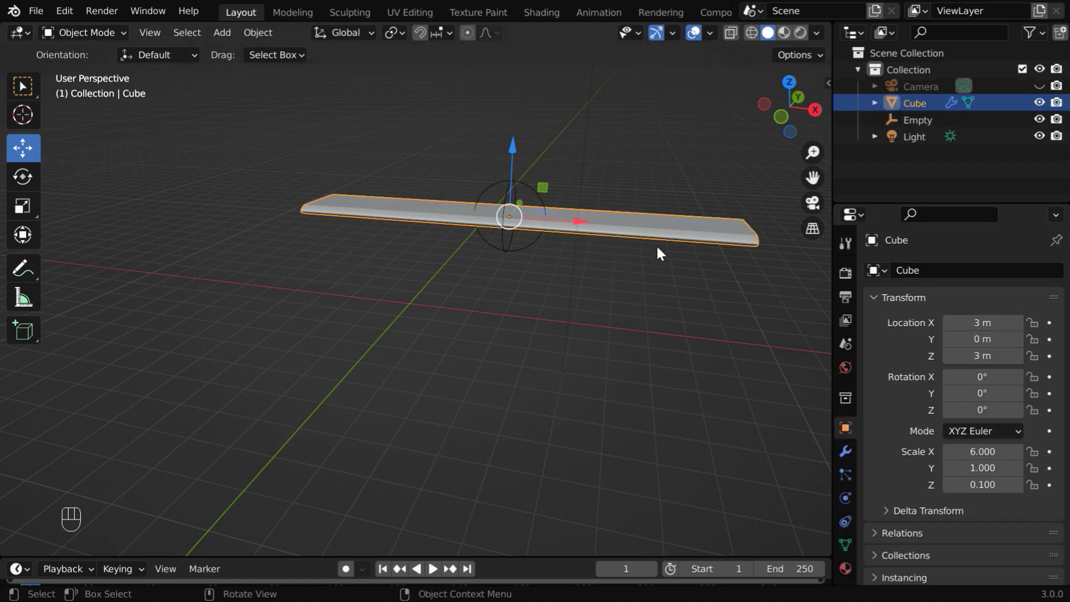
click(529, 193)
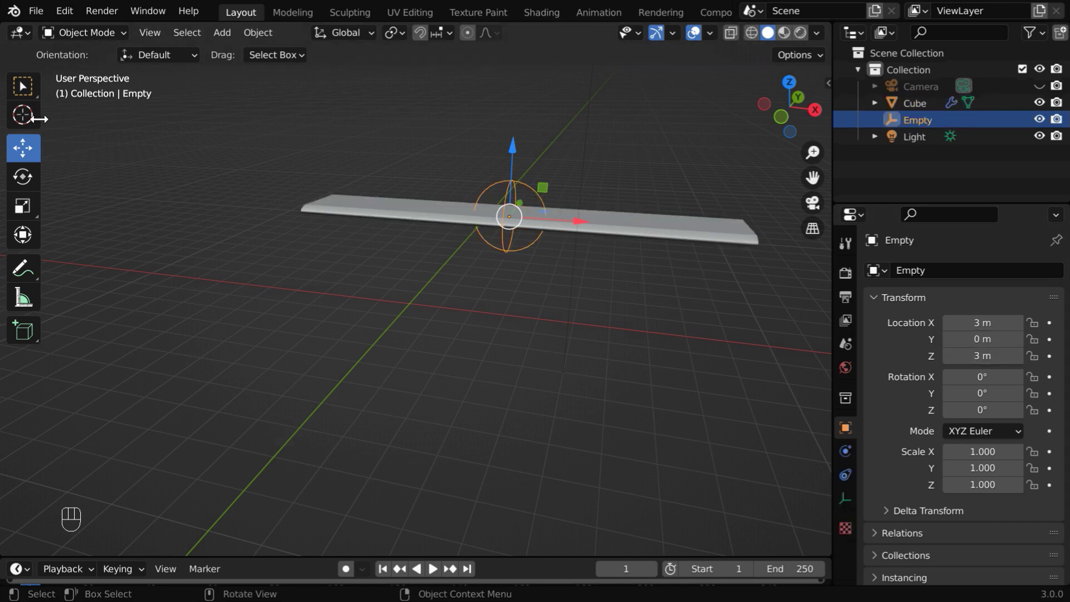
click(23, 87)
key(KP_Decimal)
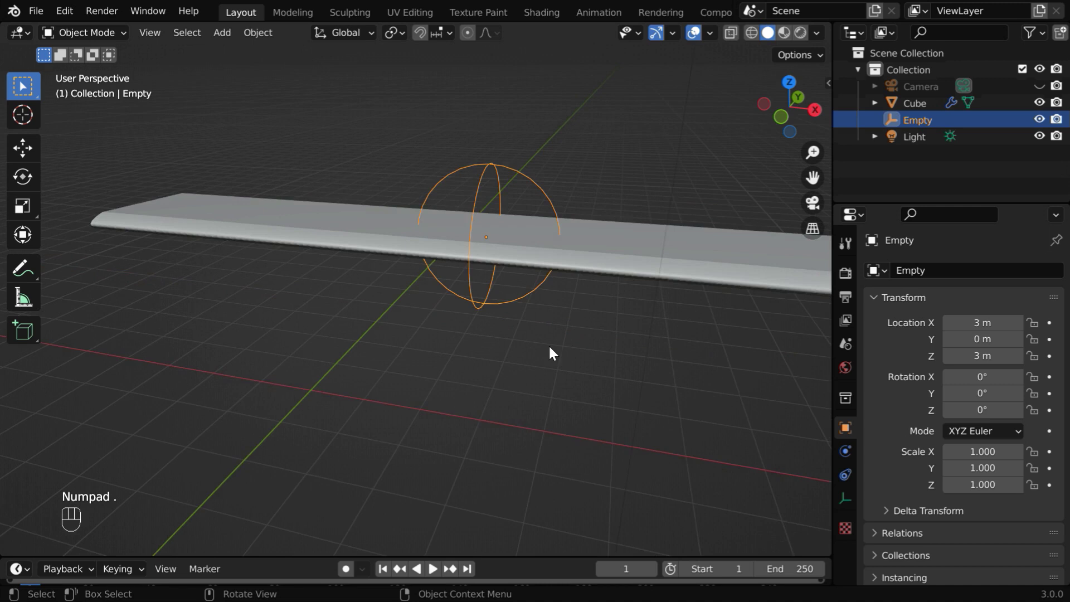
scroll(477, 369, down, 5)
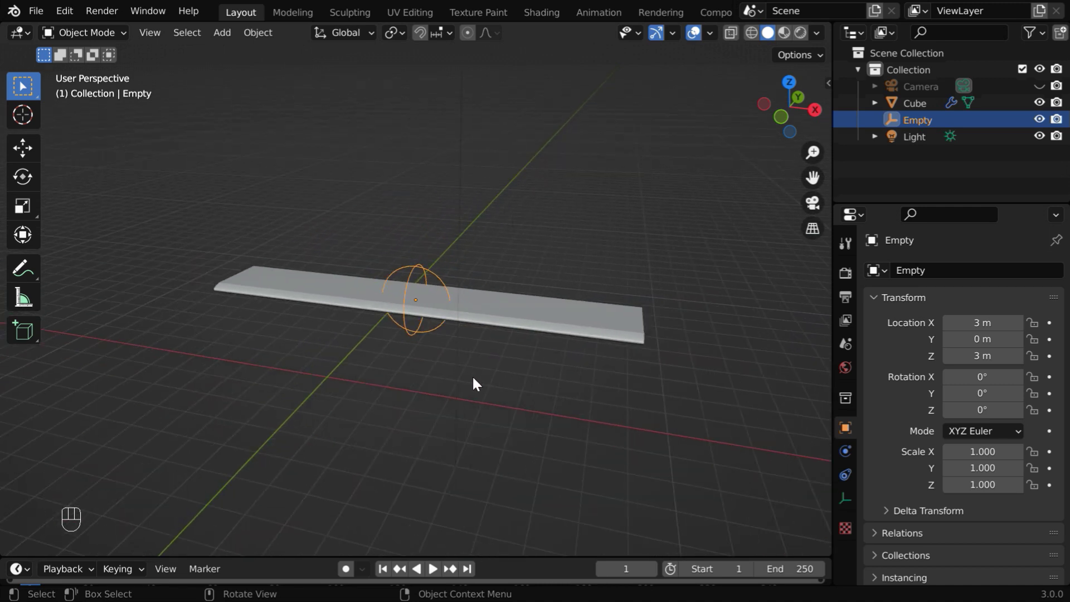
Step: Pick the Empty as the Simple Deform Origin and, after trying X and Y, leave Axis on Z
click(580, 334)
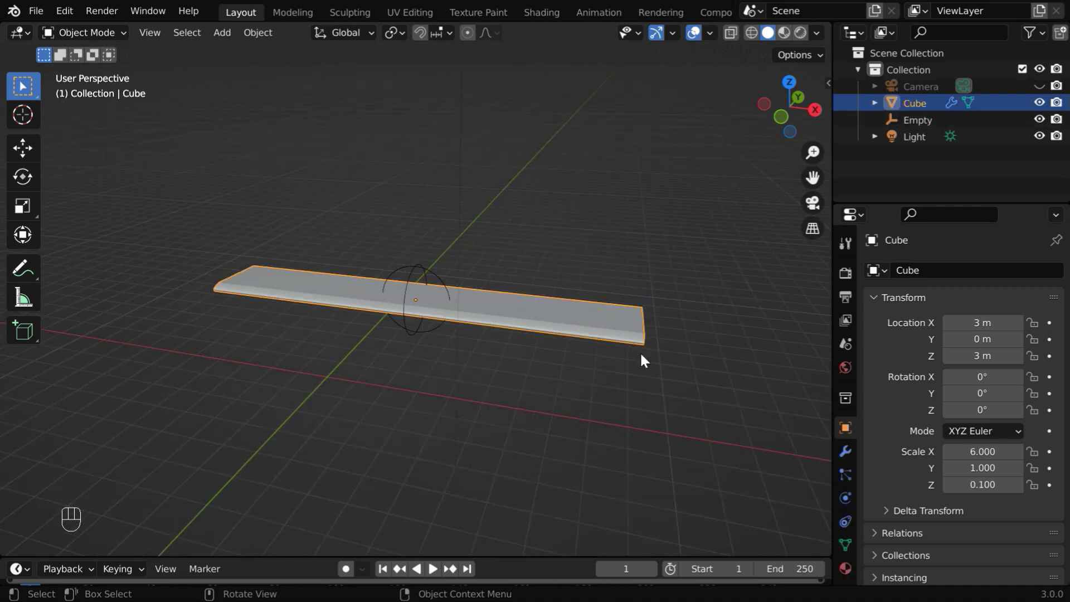
click(845, 452)
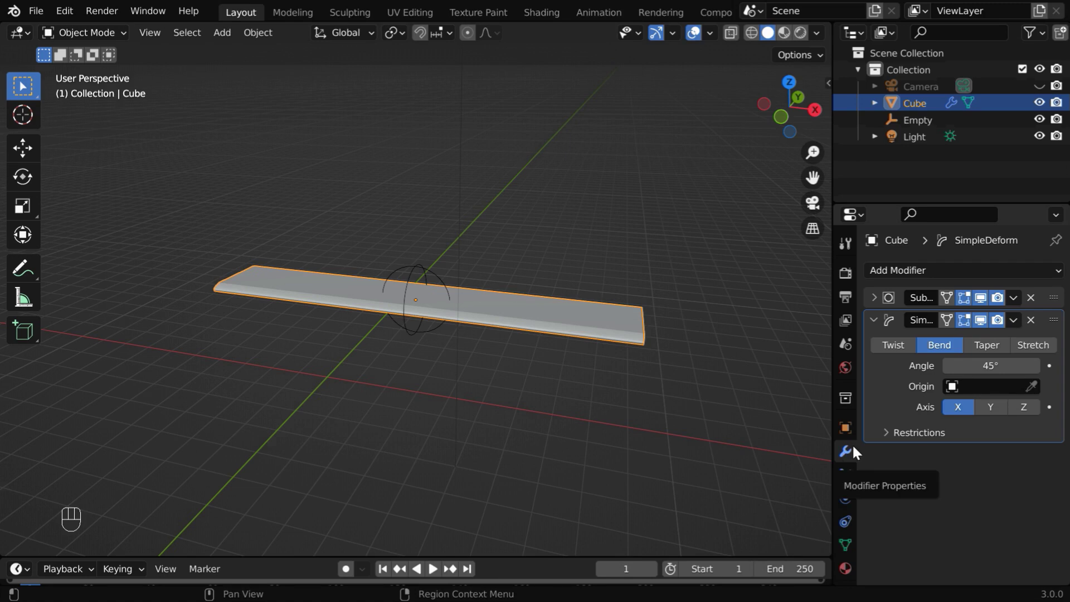
click(954, 387)
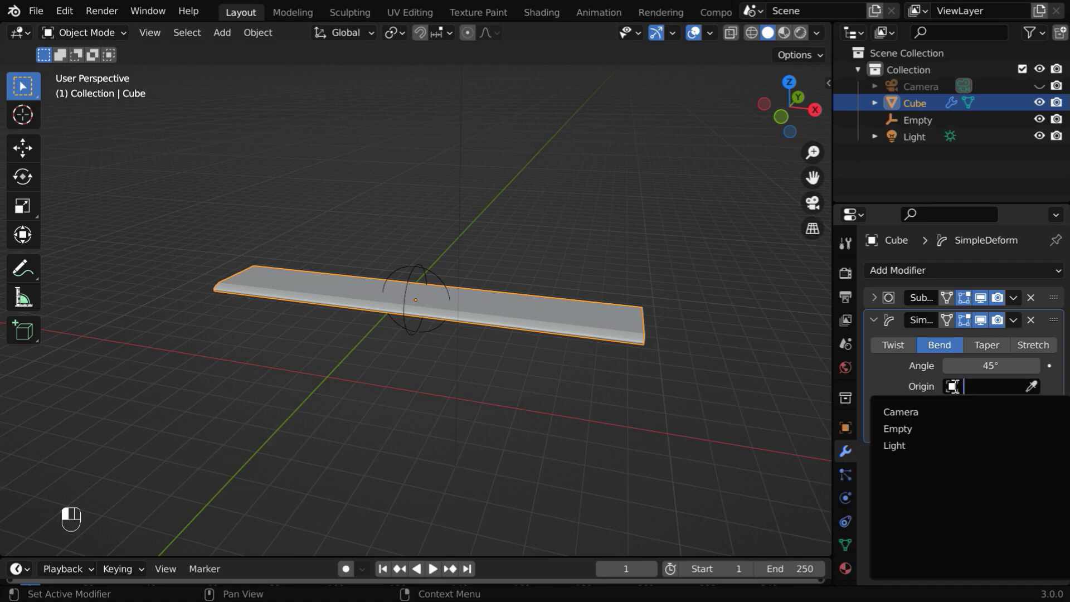
click(914, 428)
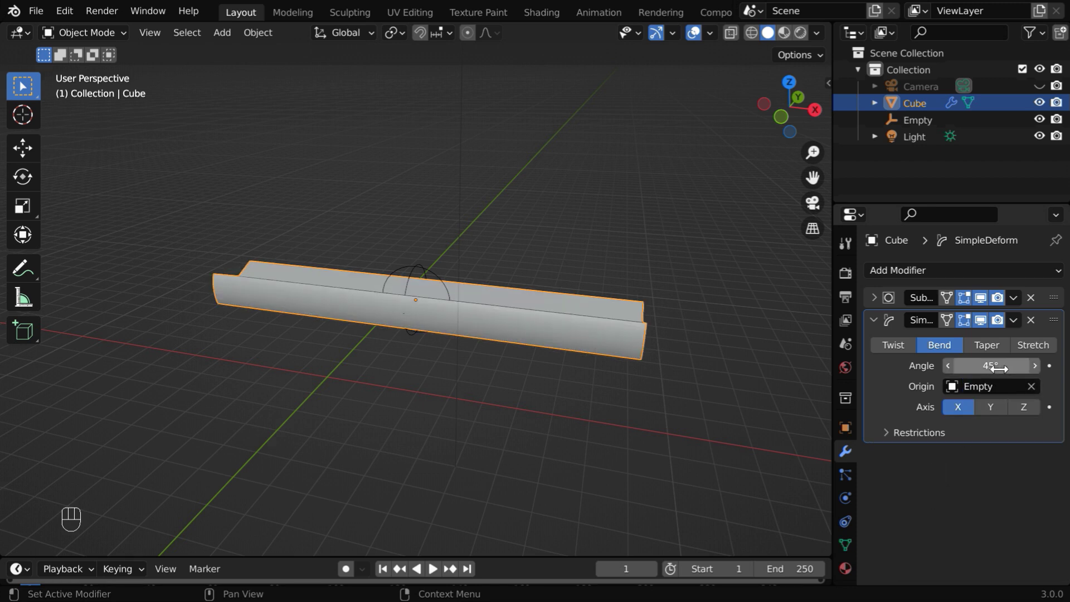
click(990, 407)
click(1020, 407)
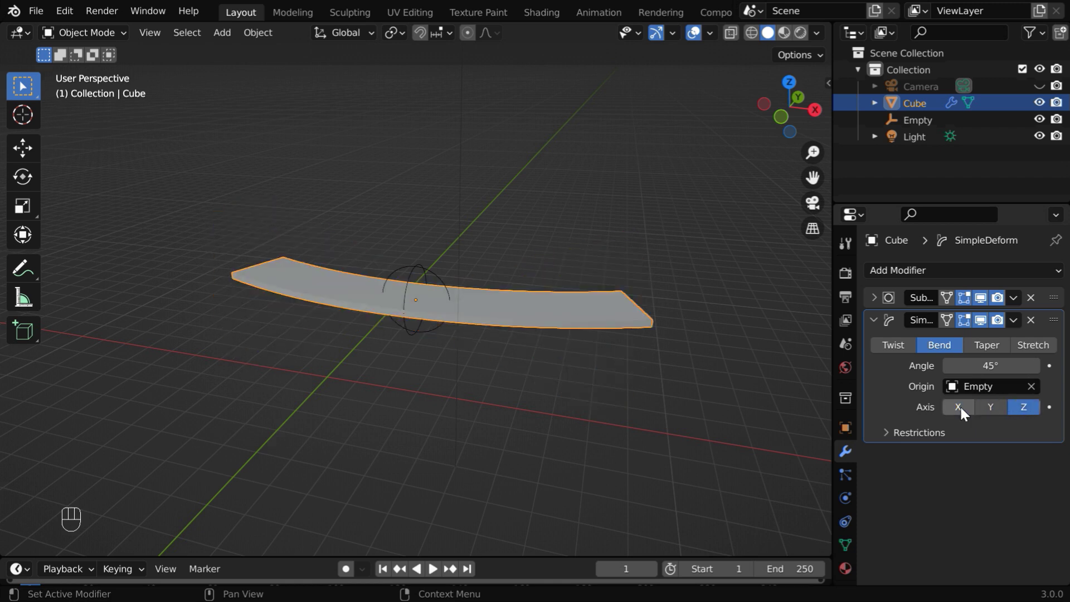
click(959, 407)
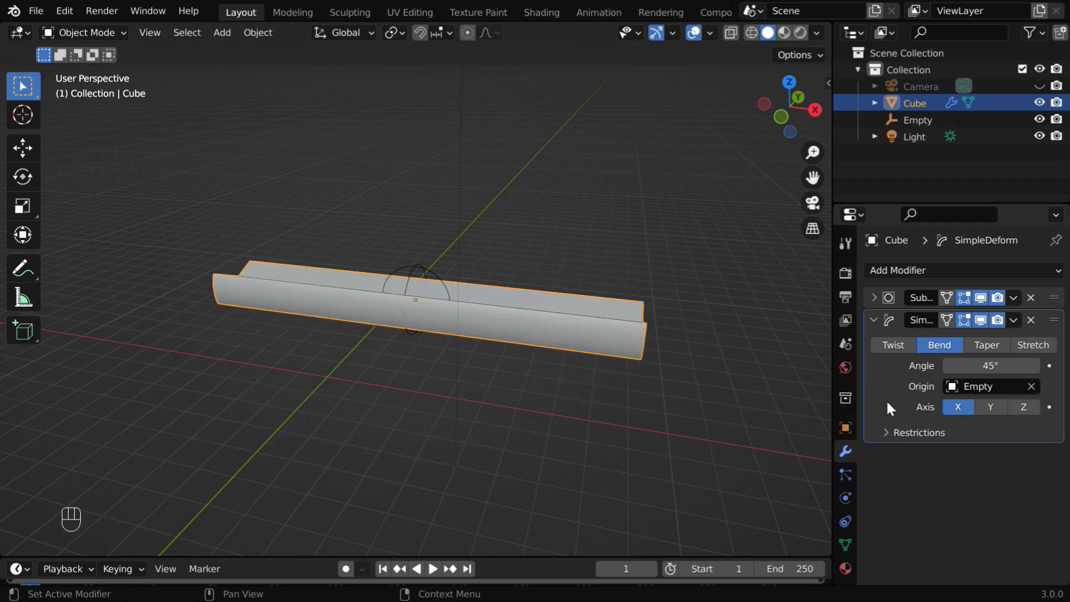
click(985, 409)
click(1022, 407)
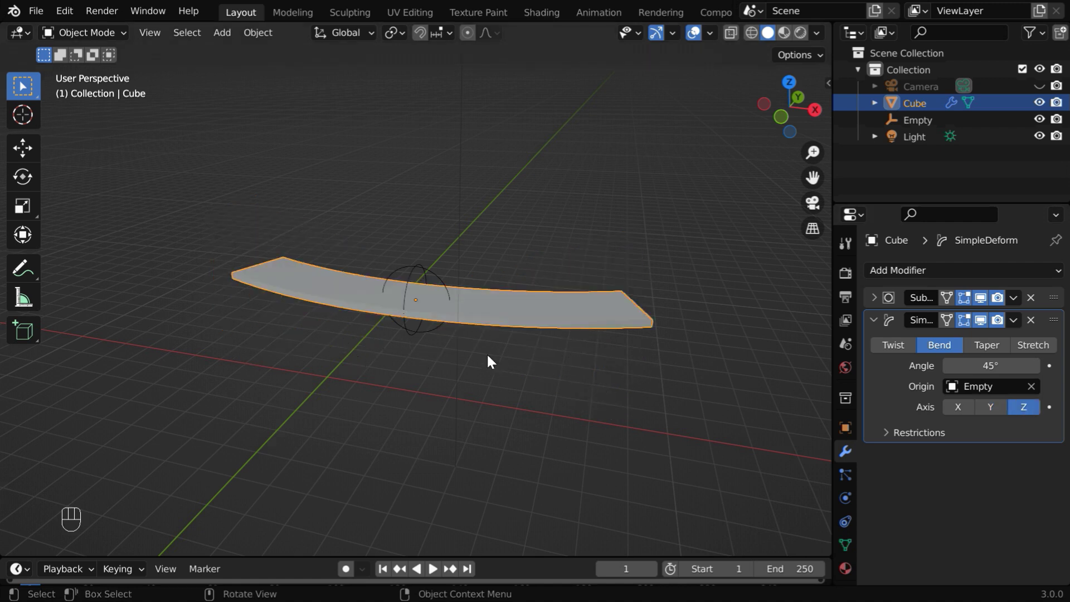
click(414, 270)
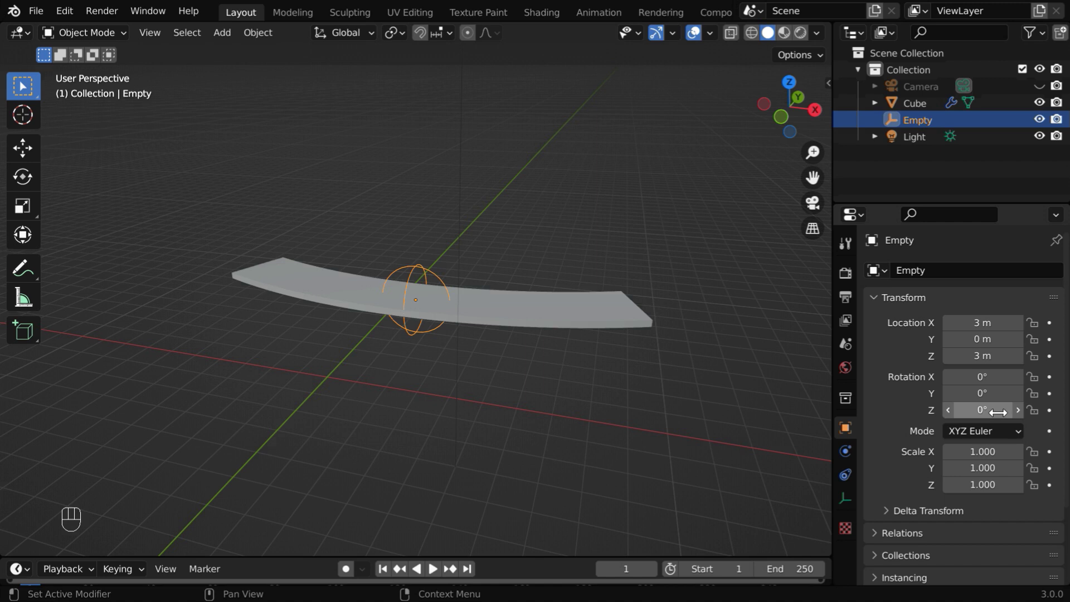
Step: Enter 90° in the Empty's Rotation X field
click(999, 378)
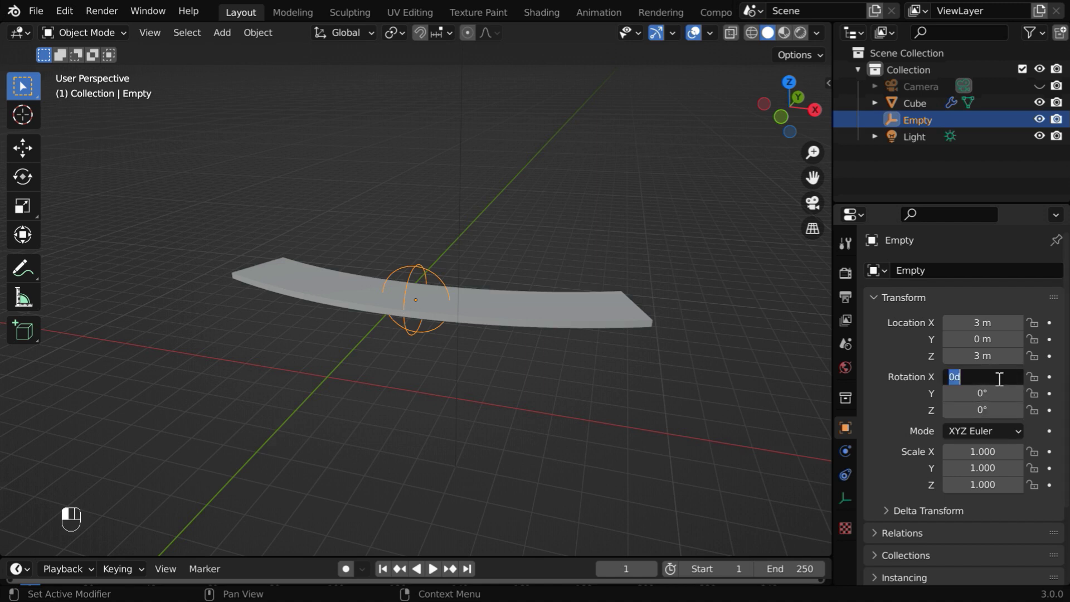
text(90)
key(Return)
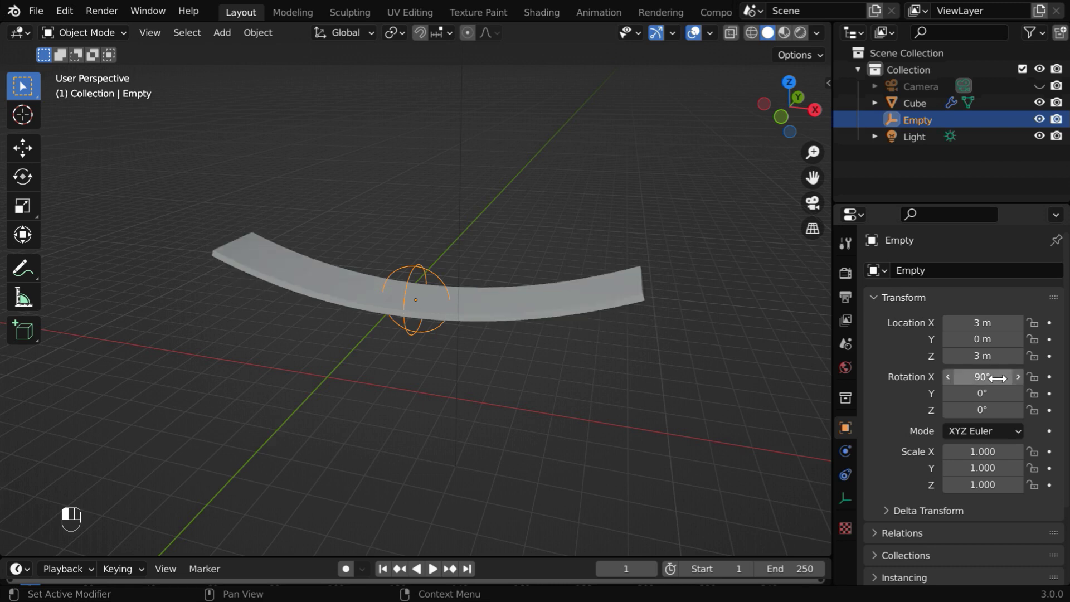
Step: Drag the slab's Simple Deform Angle to -194° to fold it into an arch
click(580, 316)
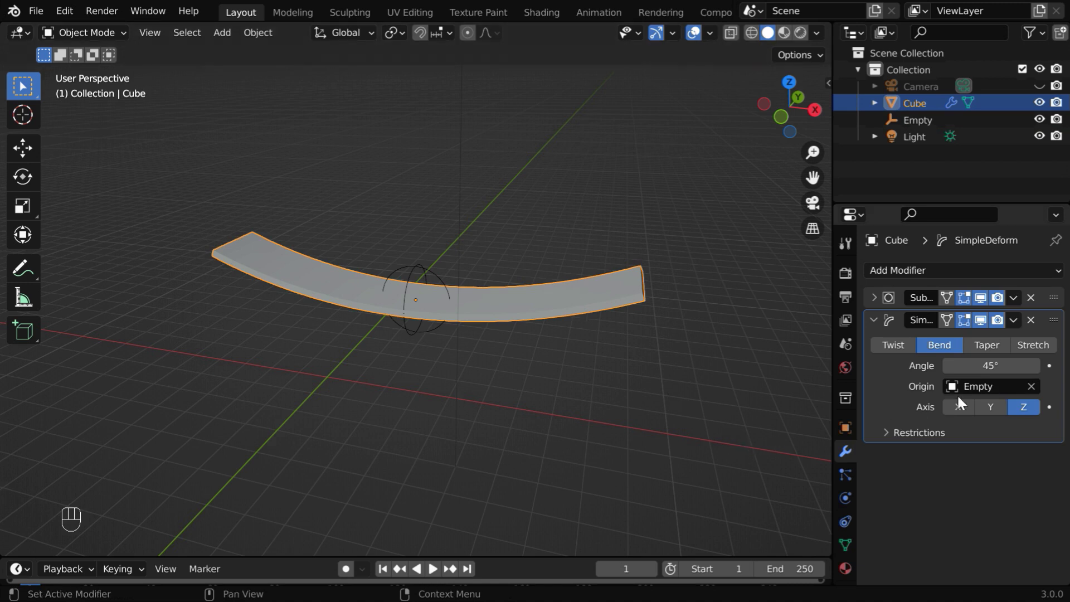
mouse_move(988, 366)
mouse_down()
mouse_move(1059, 366)
mouse_move(903, 366)
mouse_move(1011, 365)
mouse_move(948, 365)
mouse_move(997, 366)
mouse_up()
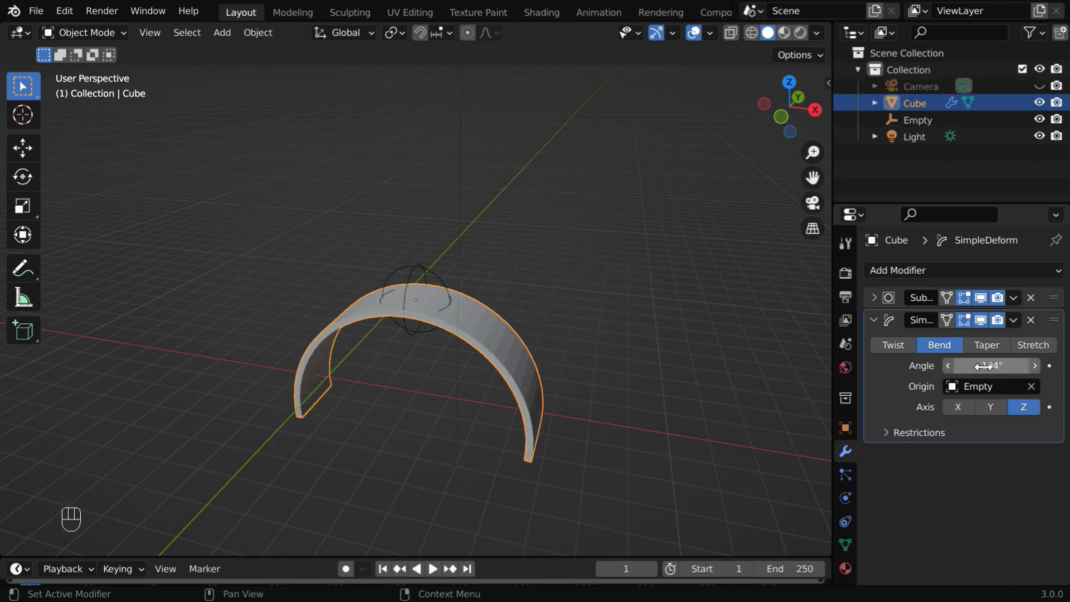
click(423, 275)
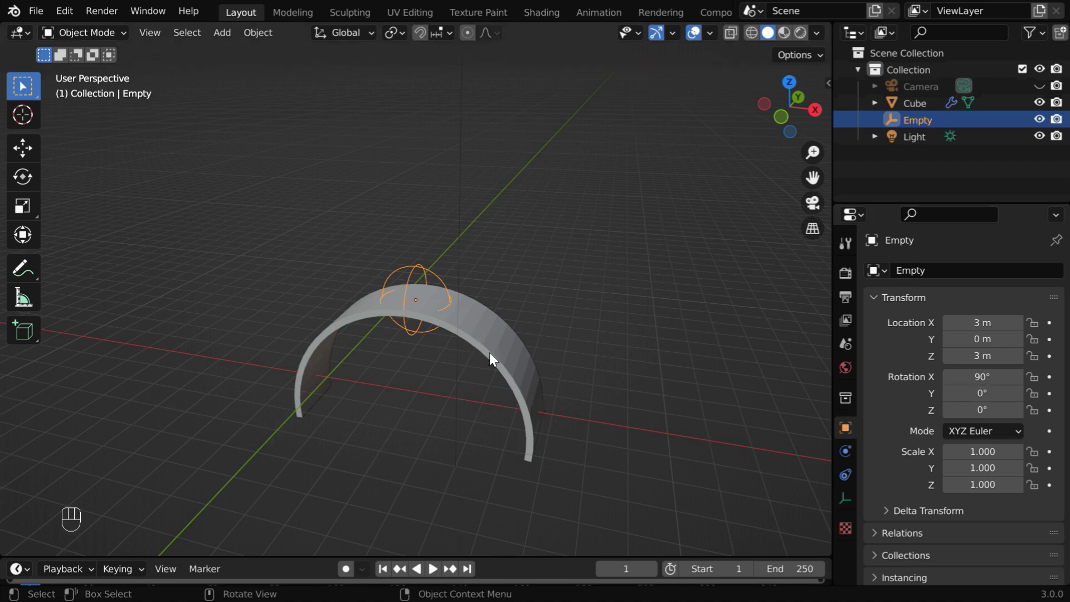
click(524, 388)
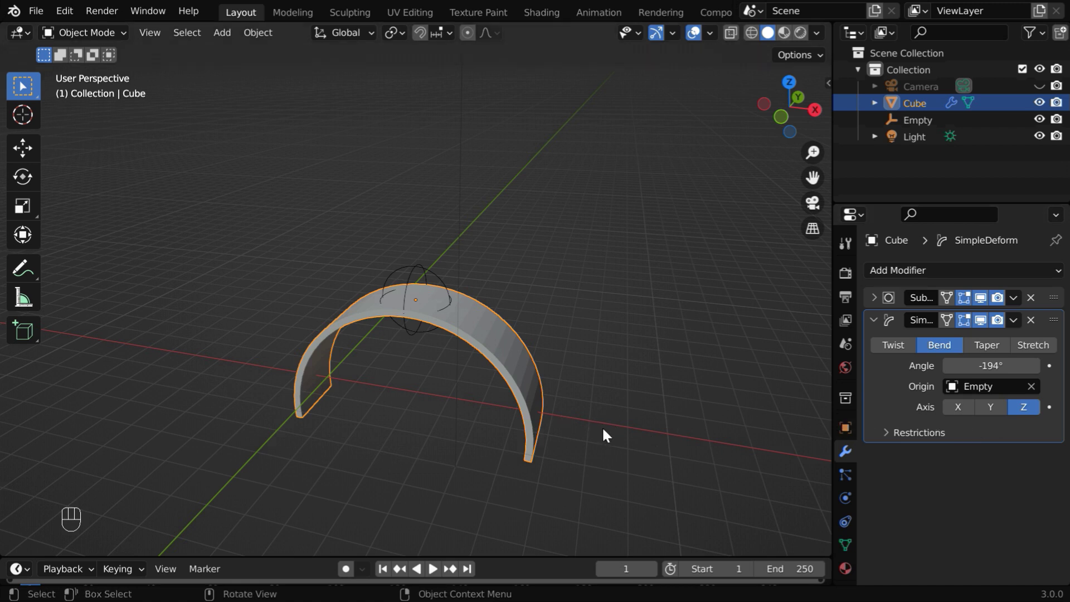
click(419, 274)
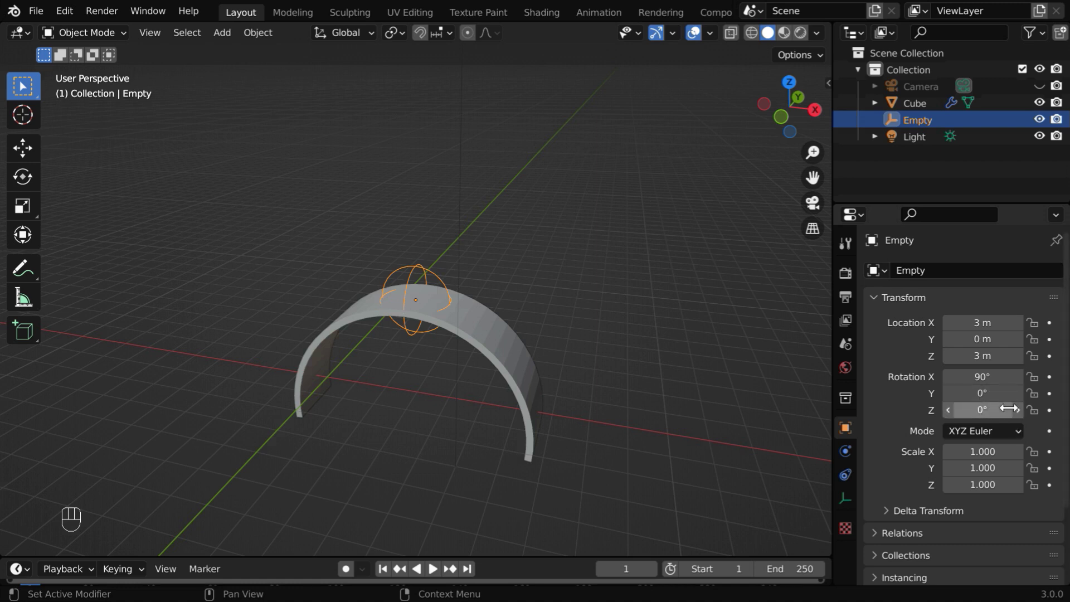
click(522, 365)
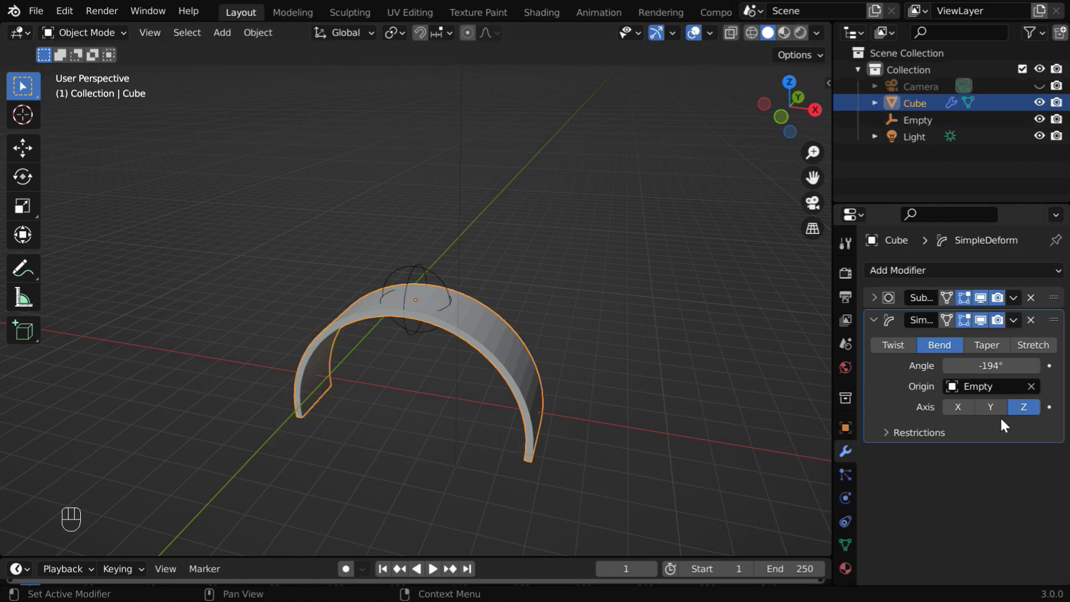
click(424, 274)
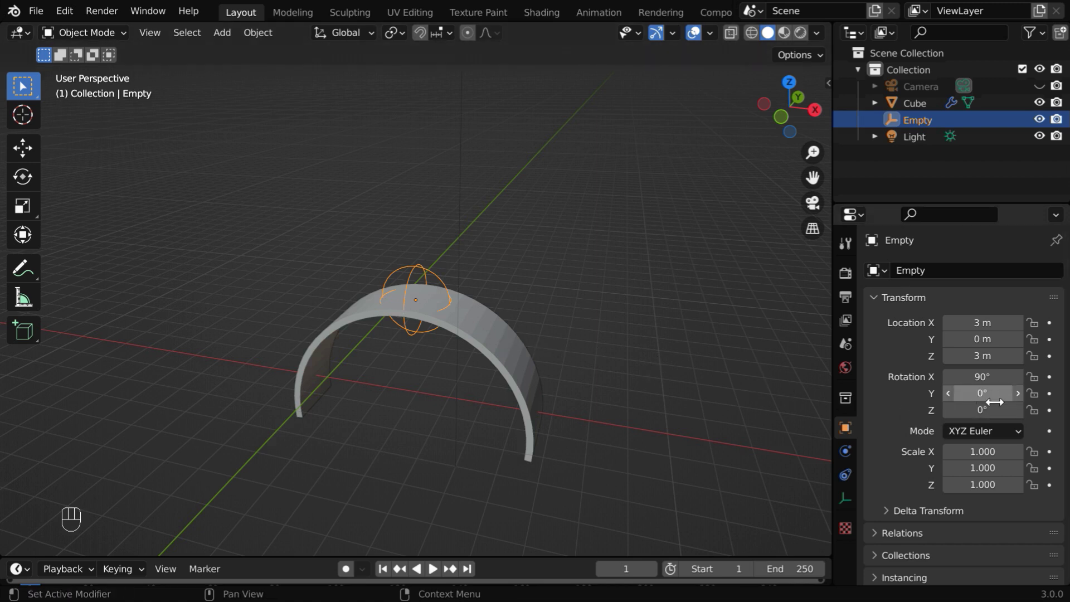
click(485, 346)
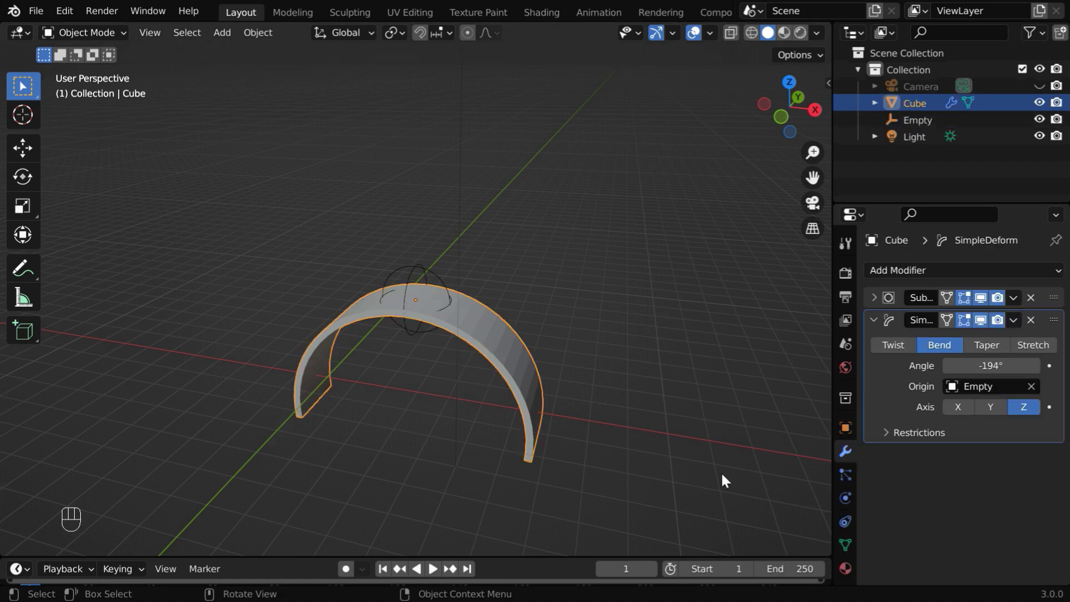
Step: Try different bend angles and the X axis, then settle on -84.1° around Z
mouse_move(986, 365)
mouse_down()
mouse_move(1006, 366)
mouse_move(973, 366)
mouse_up()
middle_drag(547, 466, 545, 425)
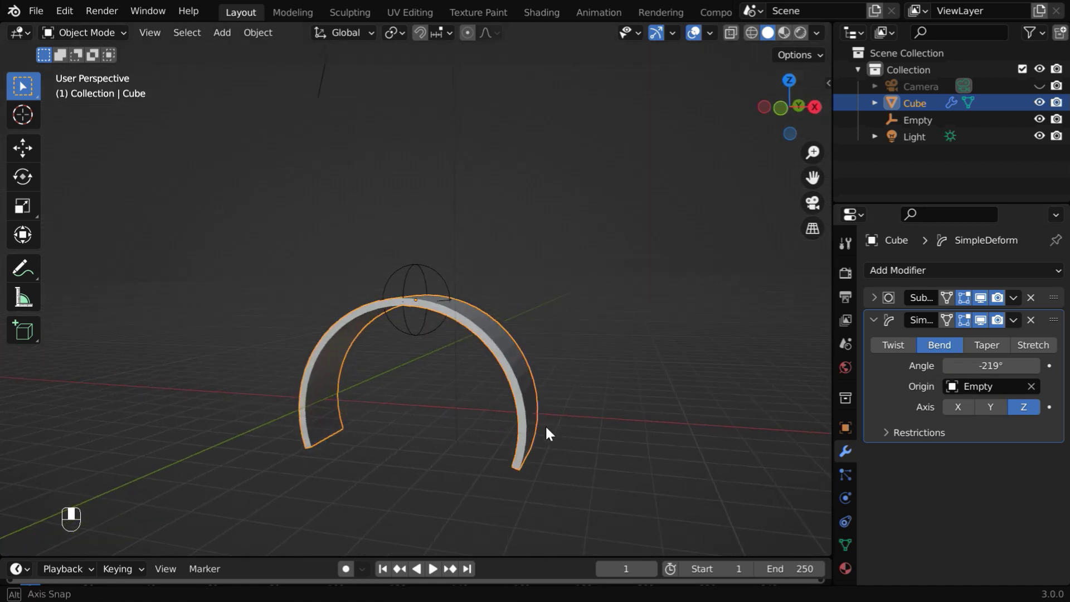
click(964, 405)
middle_drag(682, 353, 549, 379)
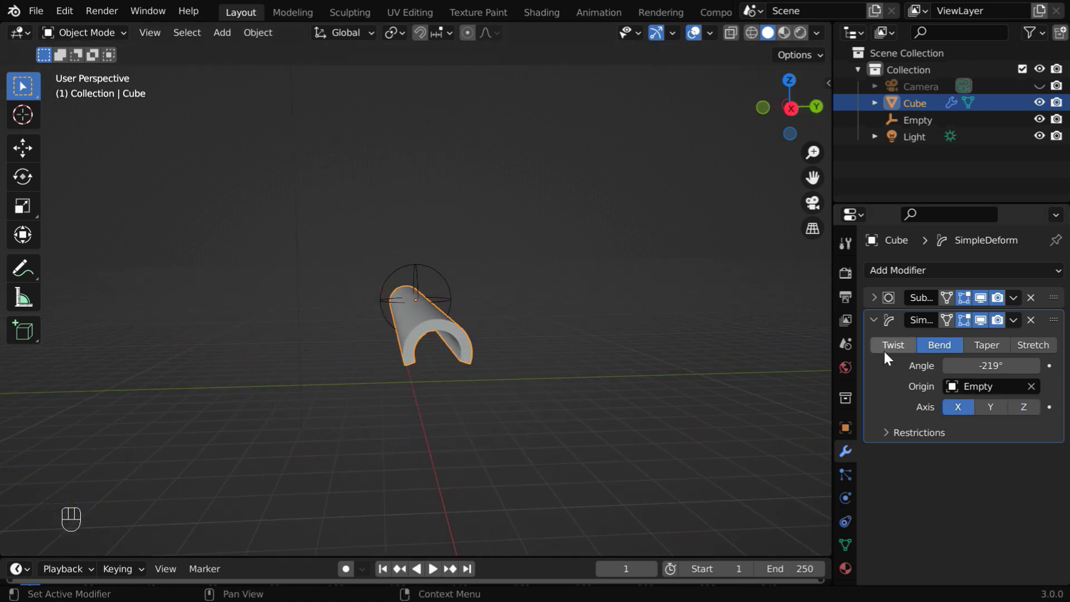
drag(986, 365, 1016, 365)
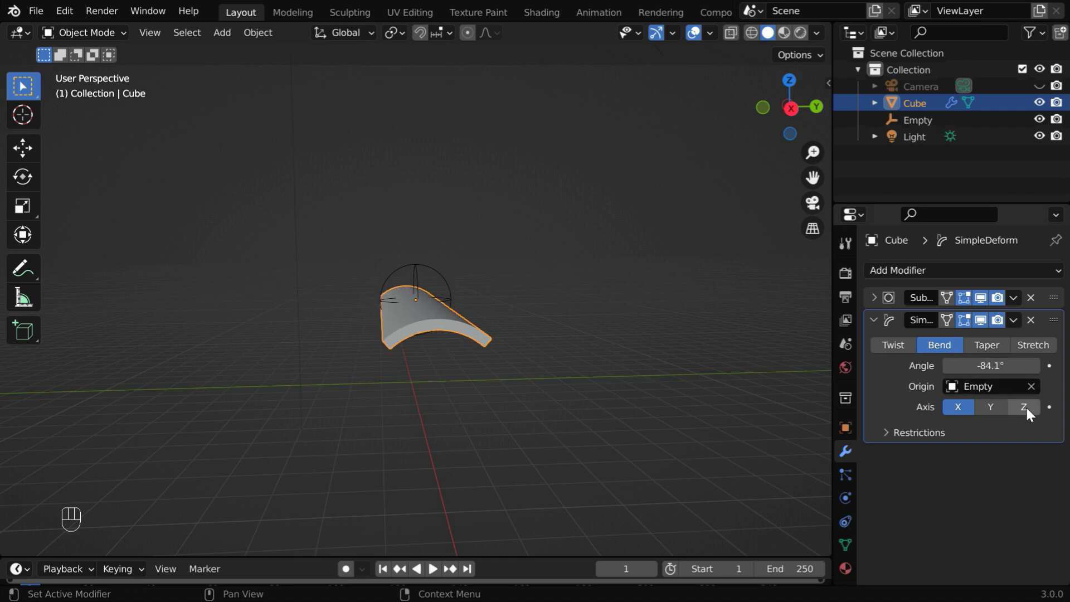
click(1024, 407)
middle_drag(332, 378, 509, 368)
Step: Expand Restrictions and set the bend Limits to about 0.29 lower and 0.78 upper
click(886, 433)
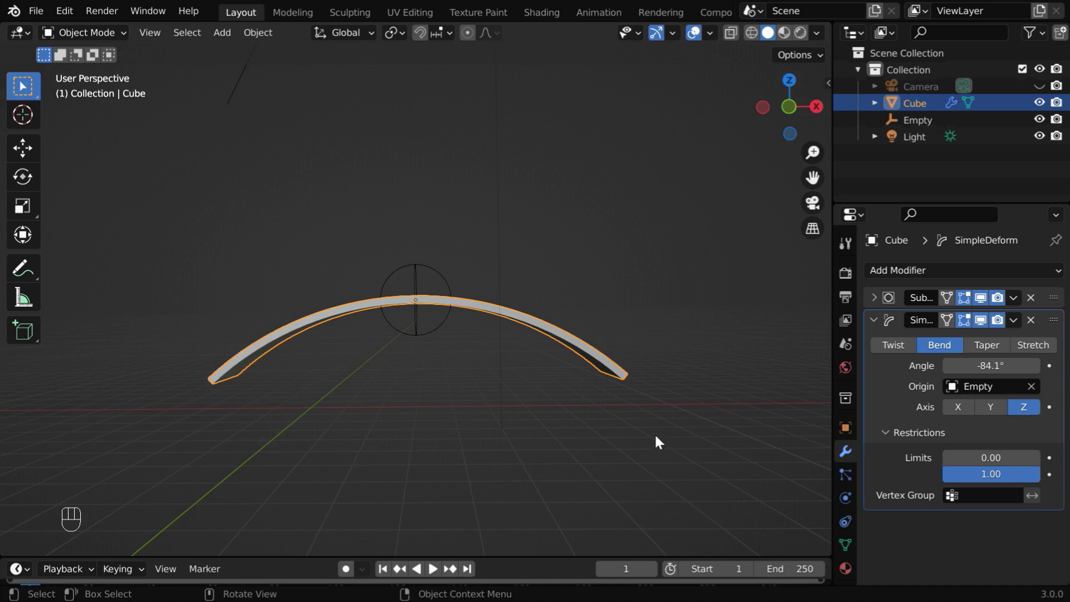
click(944, 456)
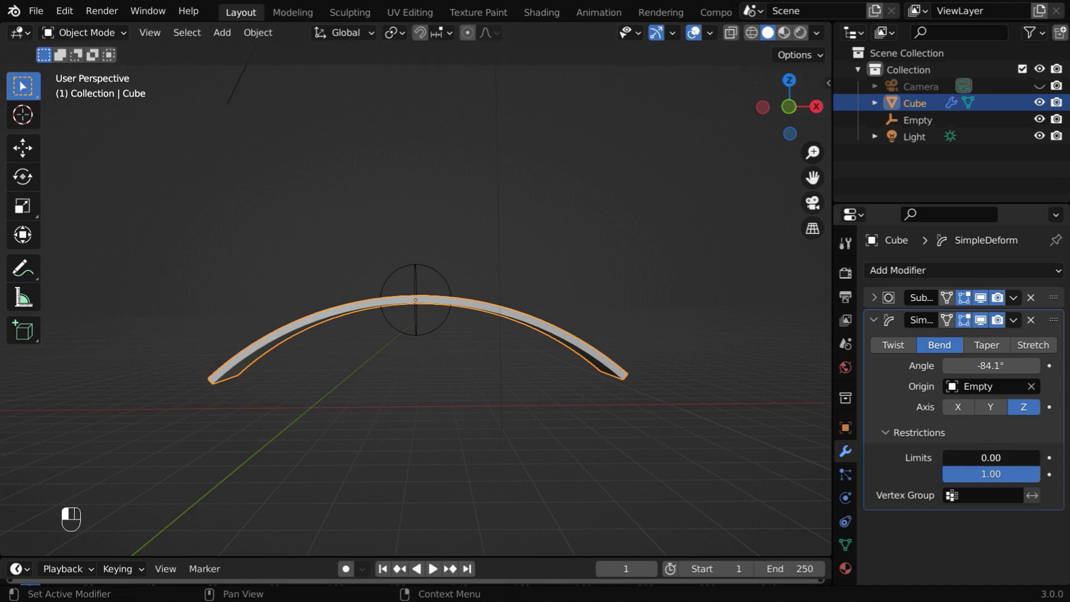
drag(944, 456, 992, 456)
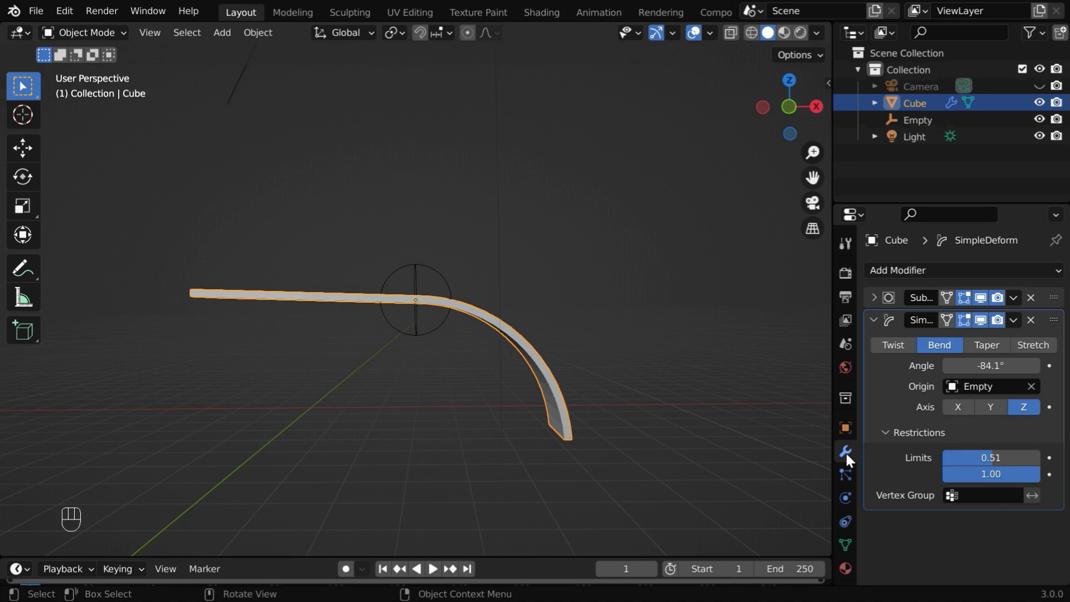
key(BackSpace)
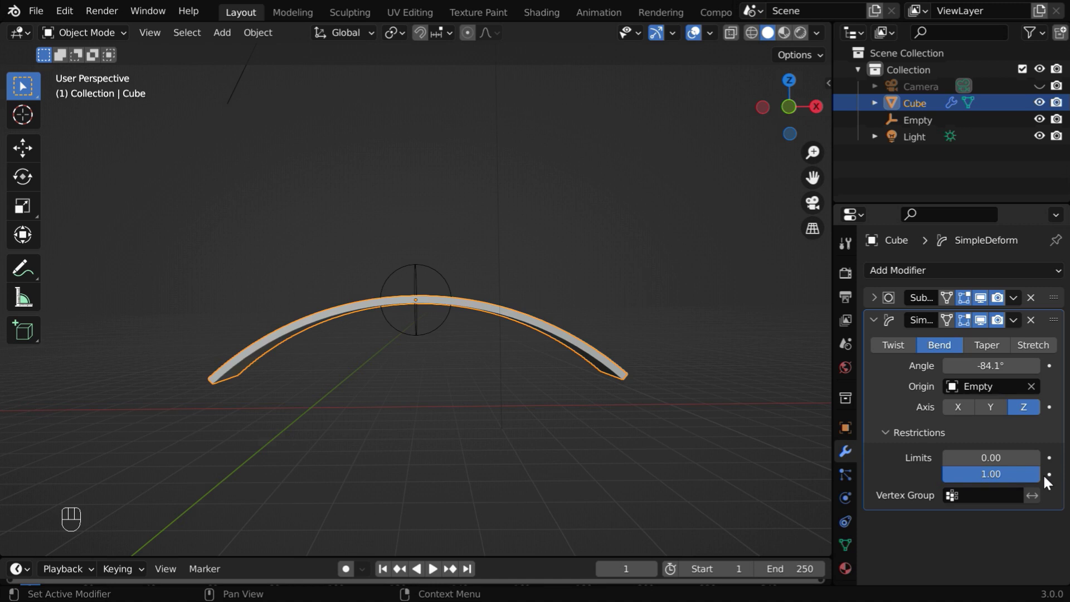
drag(1040, 473, 996, 472)
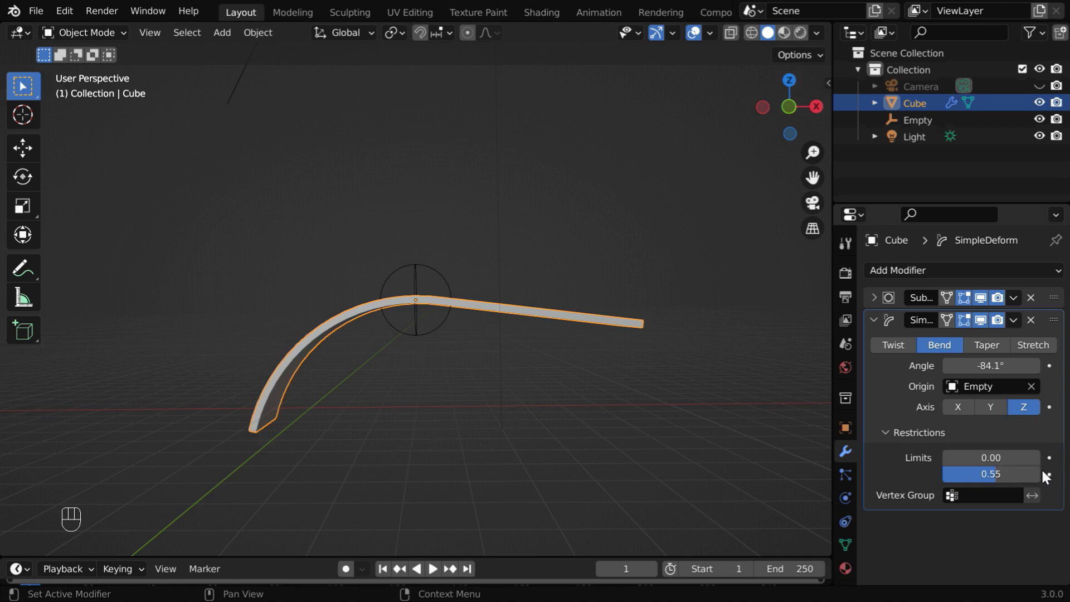
drag(996, 473, 975, 458)
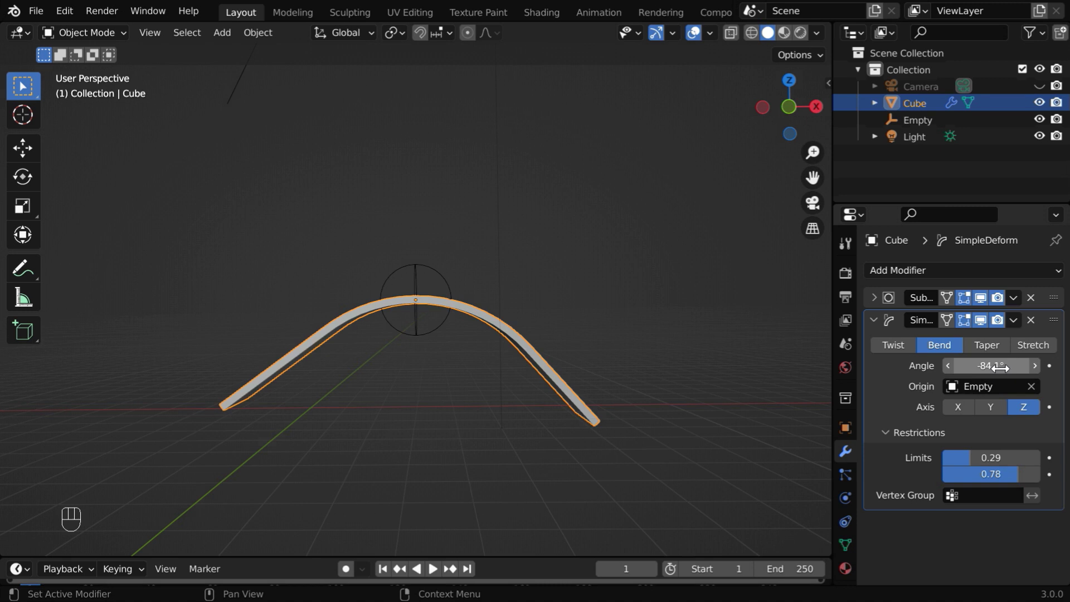
Step: Deepen the Simple Deform bend angle to exactly -180°
drag(960, 368, 897, 368)
click(1023, 373)
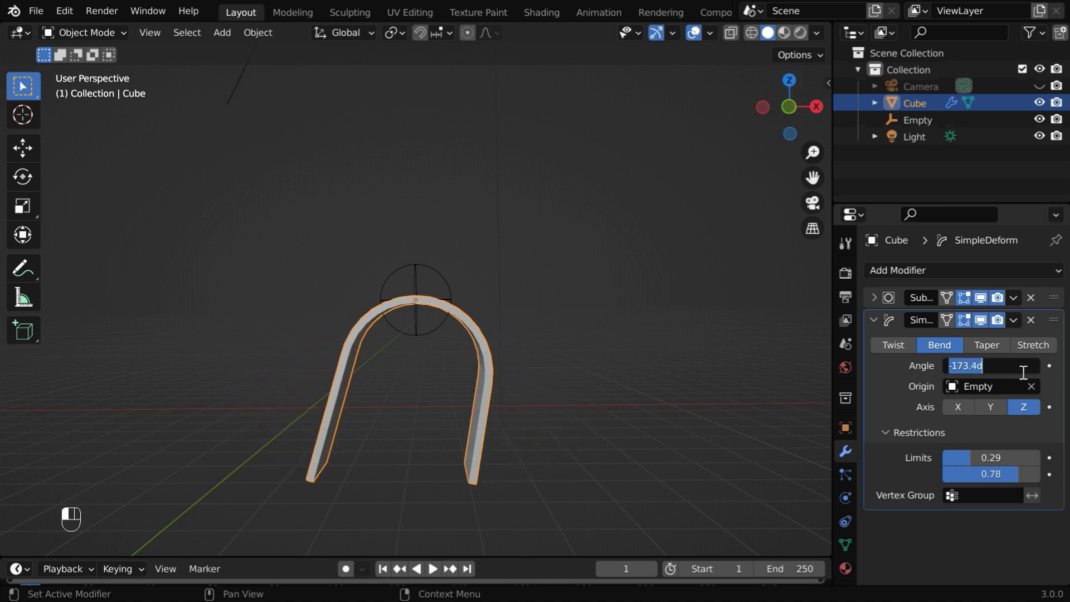
text(-180)
key(Return)
Step: Limit the bend between 0.3 and 0.7 and zoom in on the arch
click(996, 454)
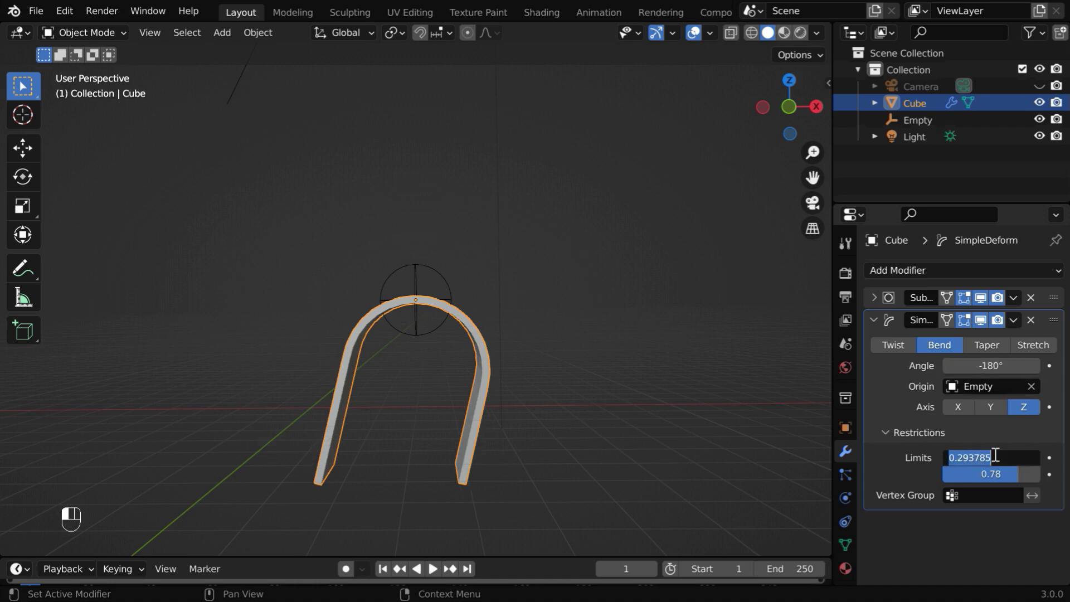
key(BackSpace)
text(.3)
key(Return)
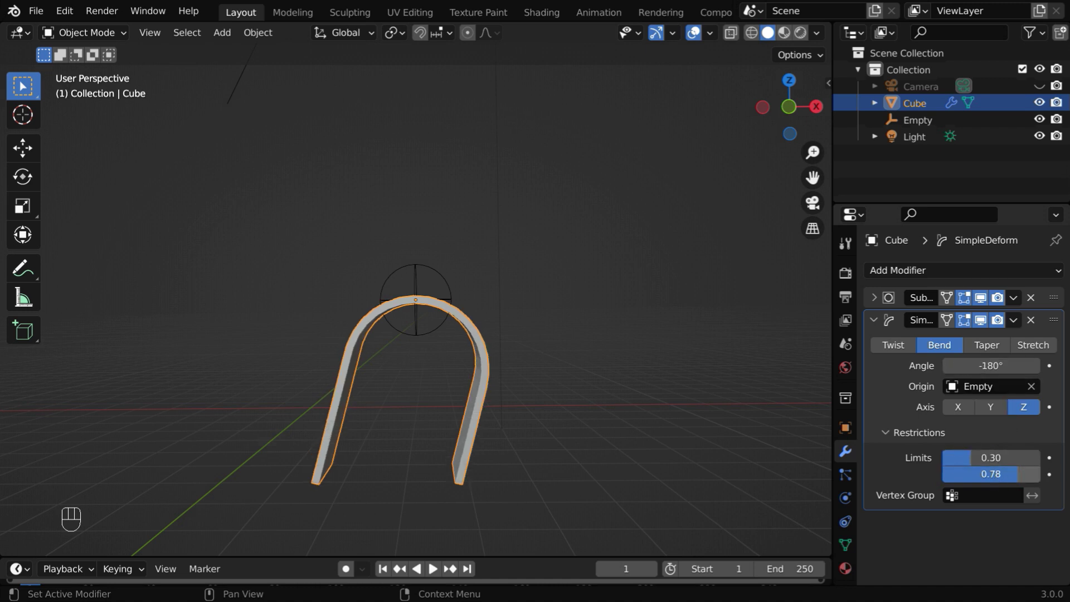
click(1032, 472)
key(BackSpace)
text(.7)
key(Return)
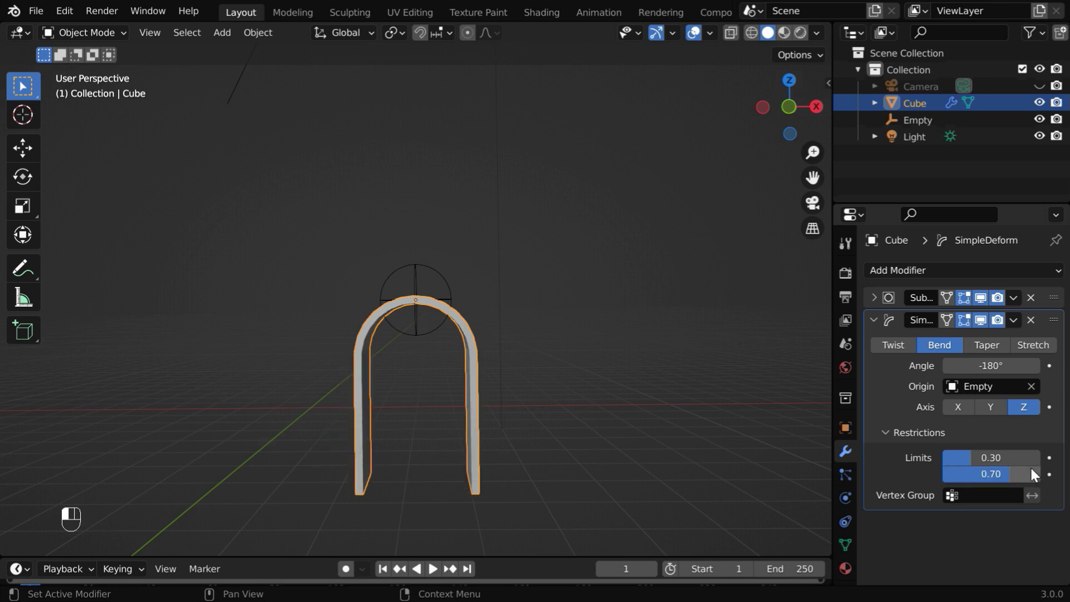
ctrl+middle_drag(652, 513, 650, 482)
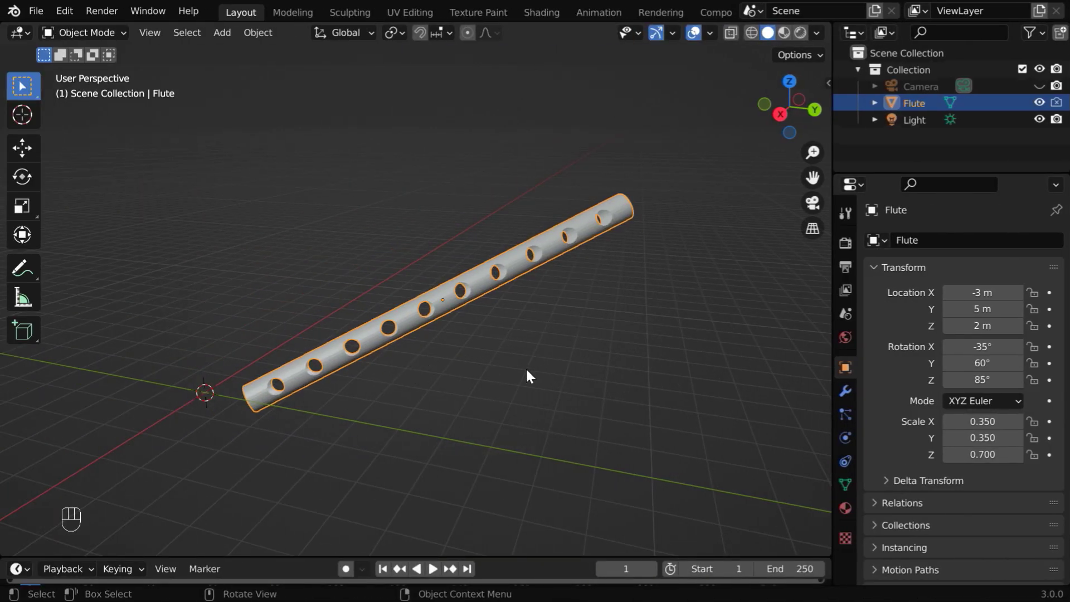
Step: Orbit the view to see the inclined flute diagonally
mouse_move(343, 425)
middle_down()
mouse_move(622, 429)
mouse_move(289, 442)
mouse_move(342, 439)
middle_up()
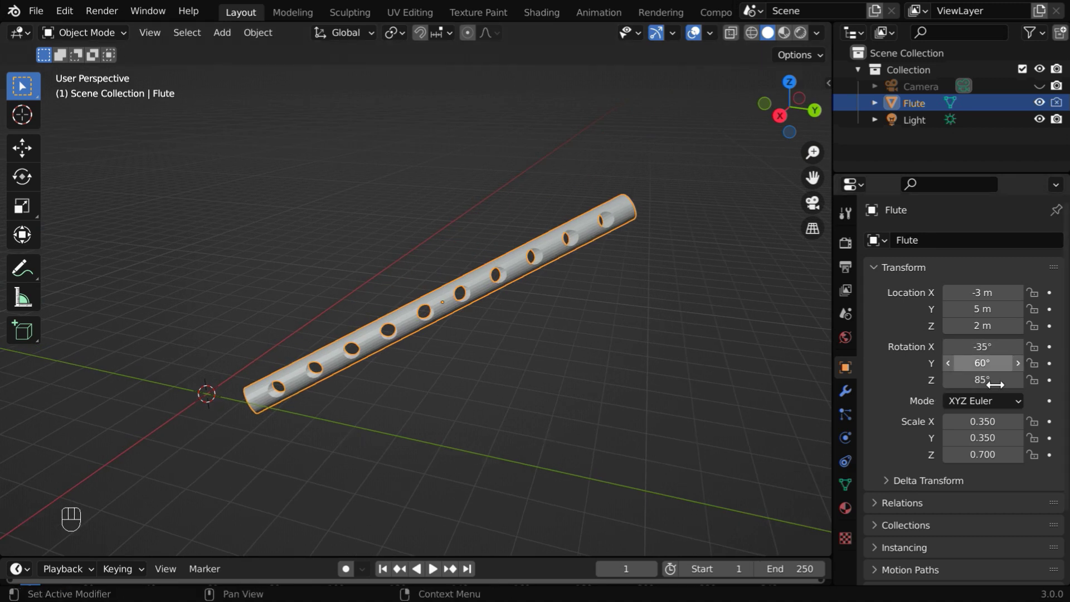
middle_drag(510, 431, 494, 436)
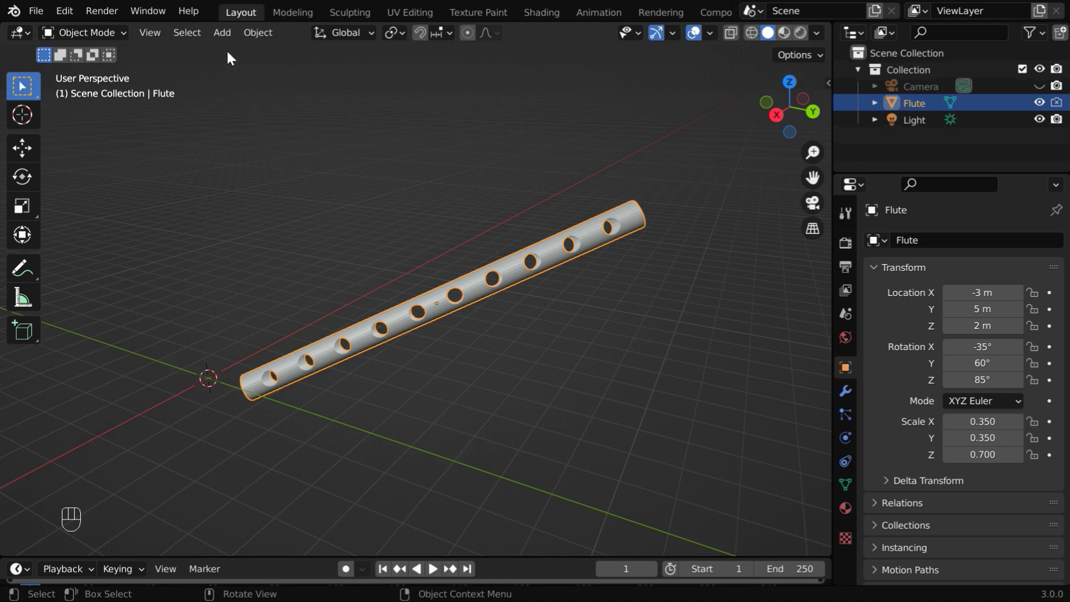
Step: Add a Sphere empty at the world origin, then select the flute
click(222, 32)
mouse_move(311, 217)
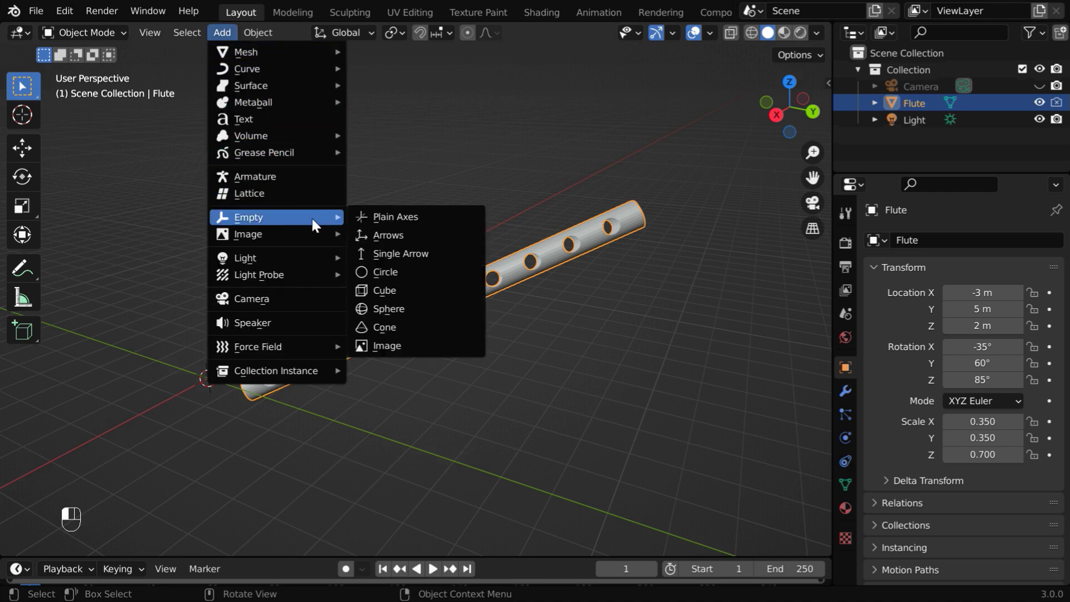
click(420, 305)
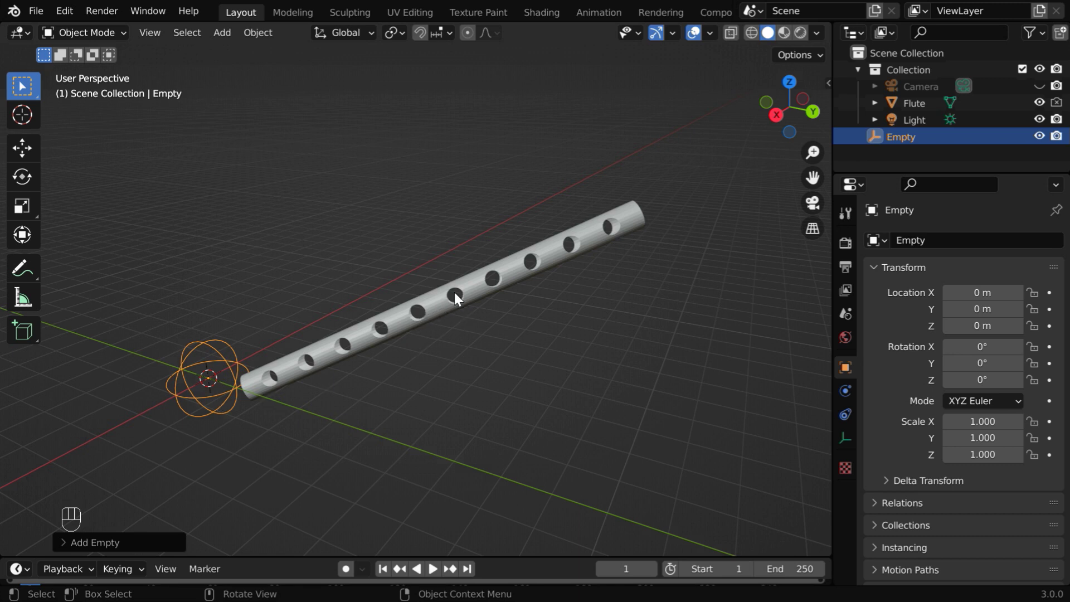
click(436, 305)
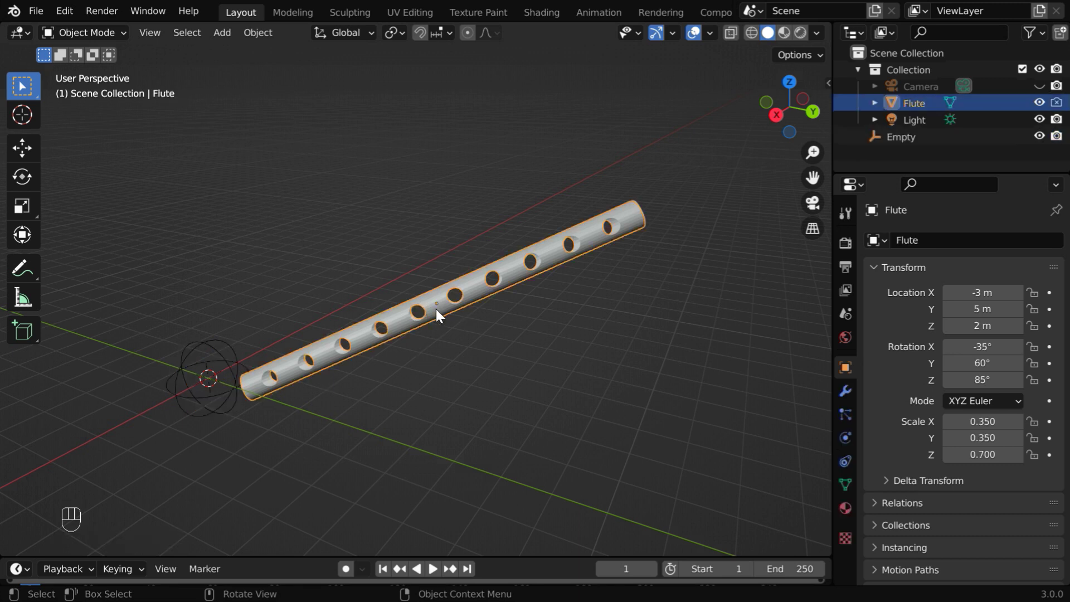
Step: Snap the 3D cursor to the flute's origin at (-3, 5, 2)
click(256, 34)
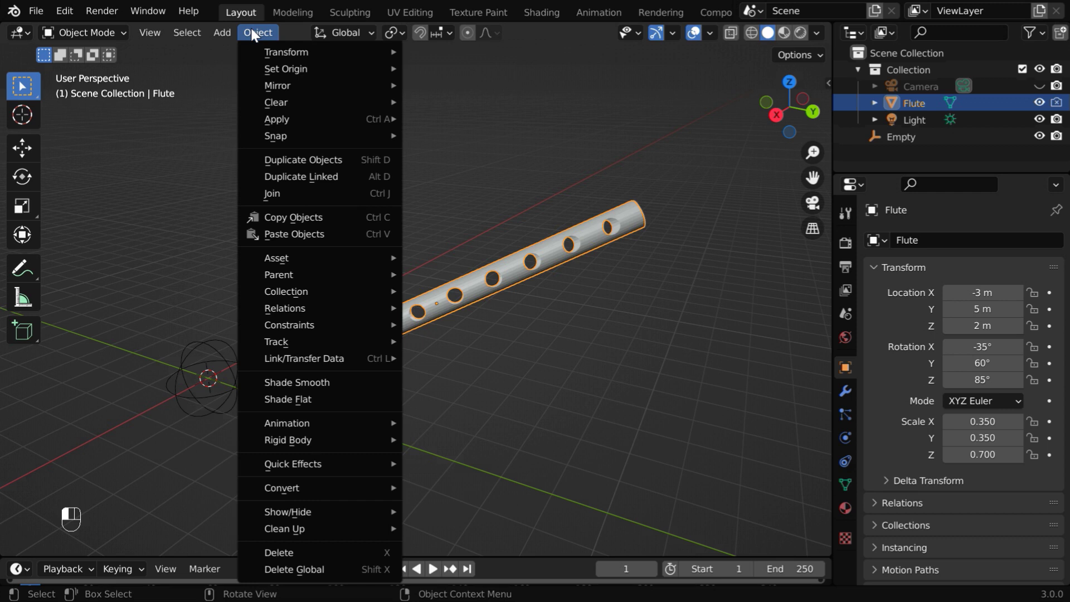
mouse_move(286, 134)
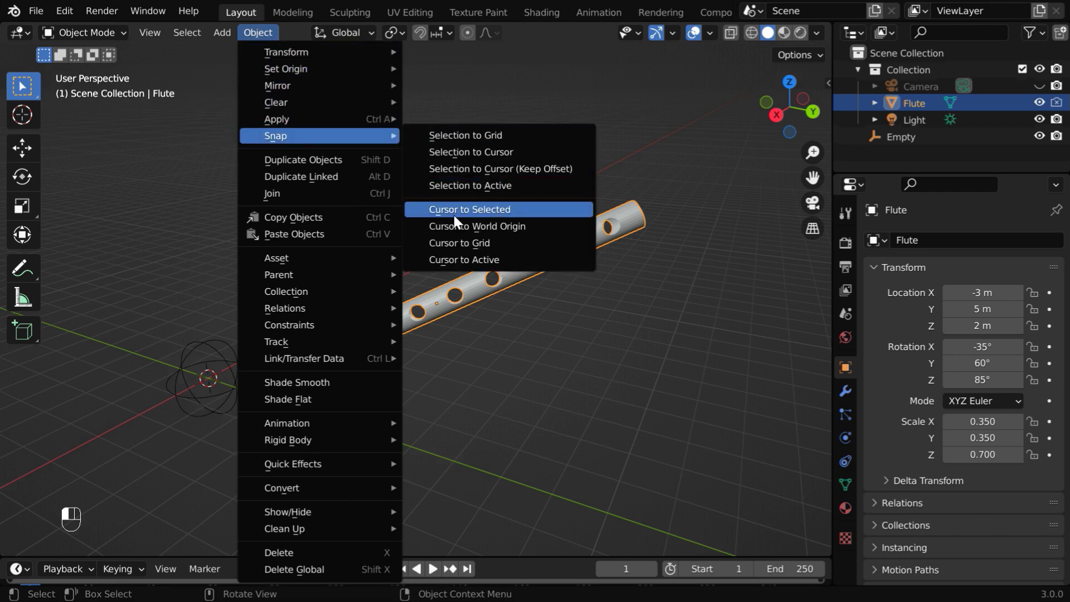
click(491, 210)
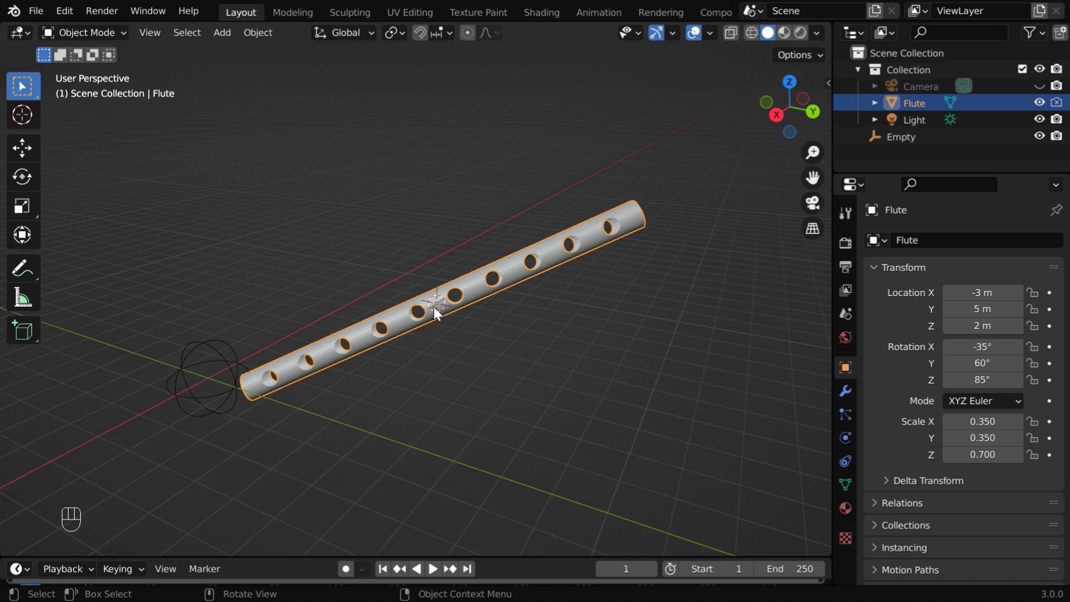
Step: Select the Empty and snap it onto the 3D cursor at the flute
click(229, 369)
click(257, 39)
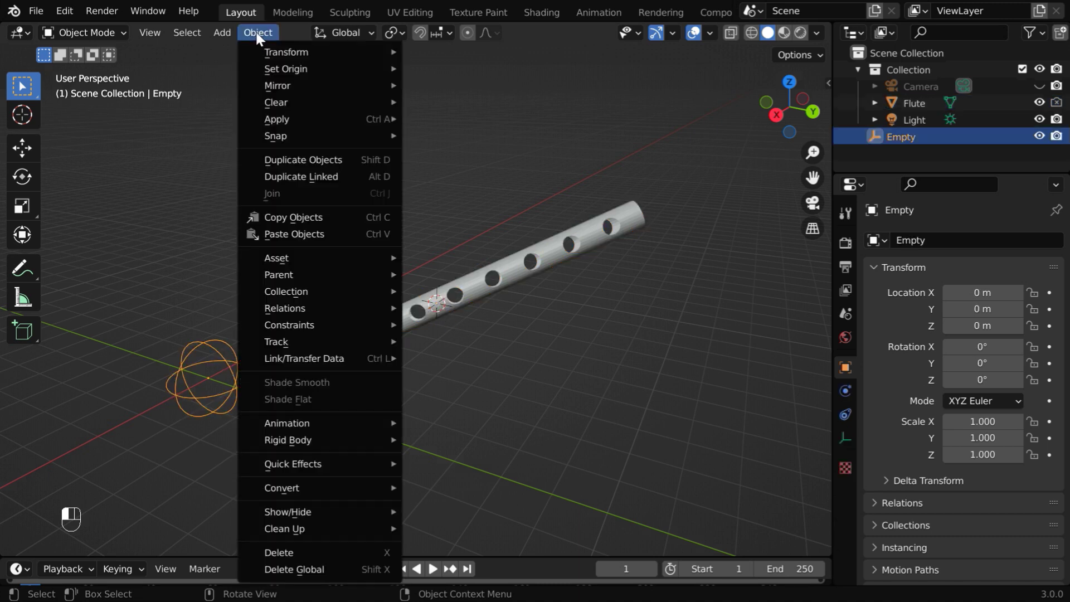
mouse_move(299, 135)
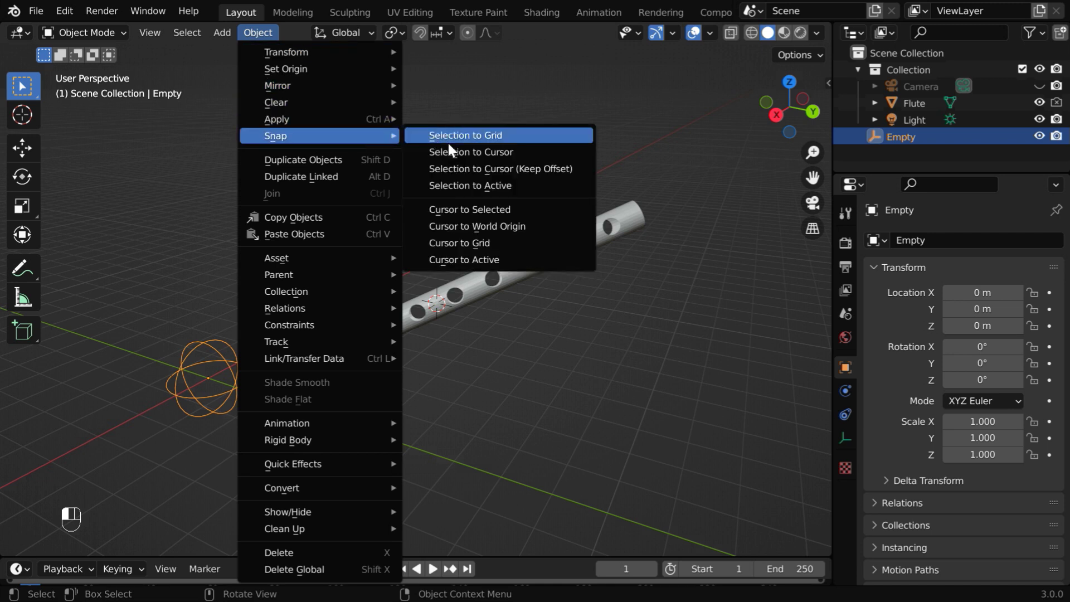
click(493, 151)
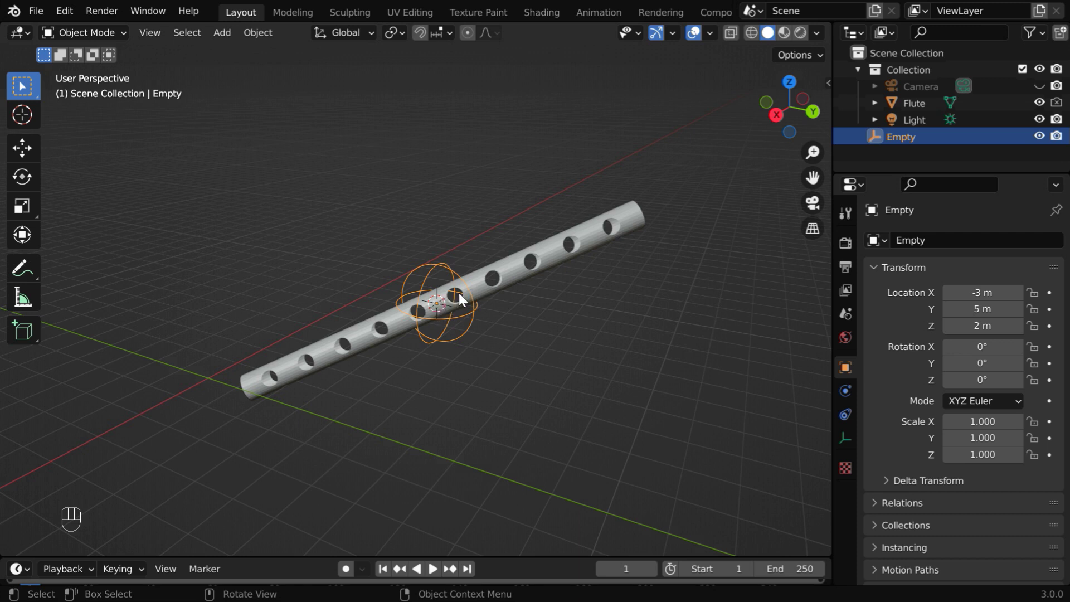
Step: Add a Simple Deform modifier to the flute set to Bend with the Empty as origin
click(555, 252)
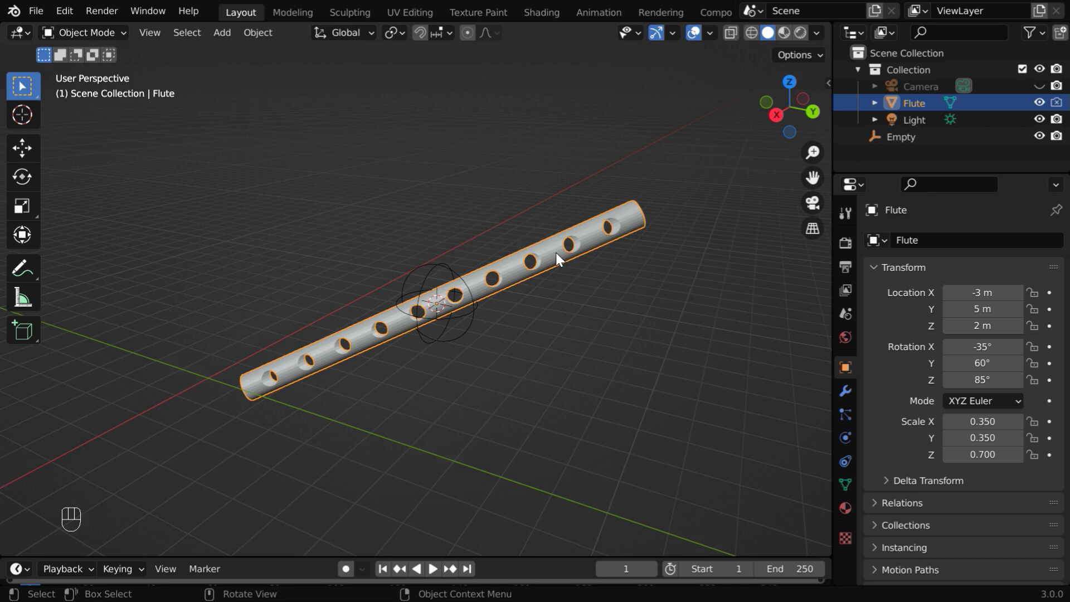
click(843, 390)
click(918, 241)
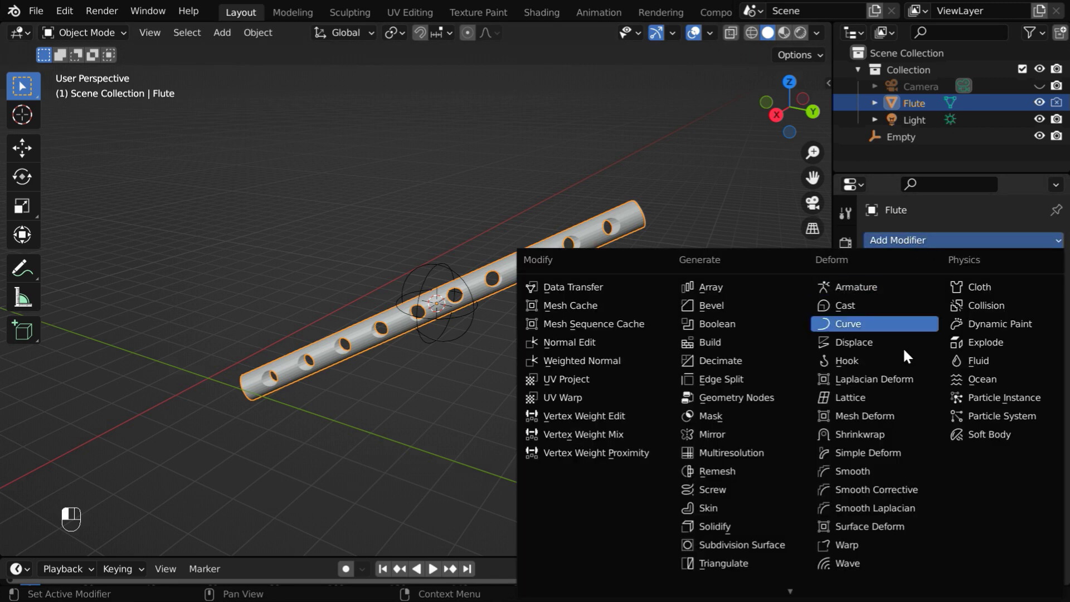
click(902, 451)
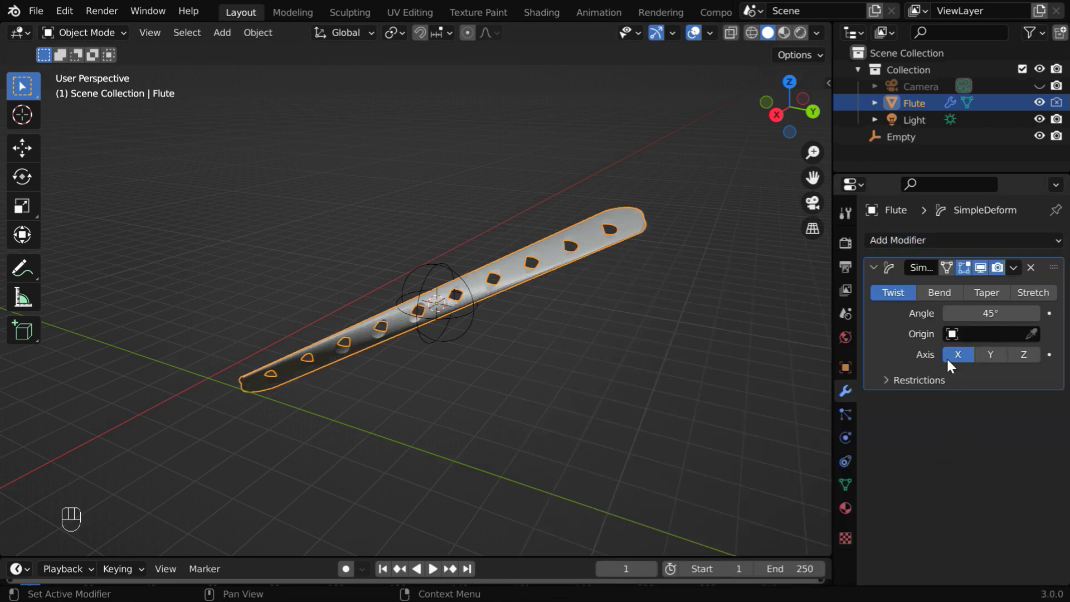
click(939, 293)
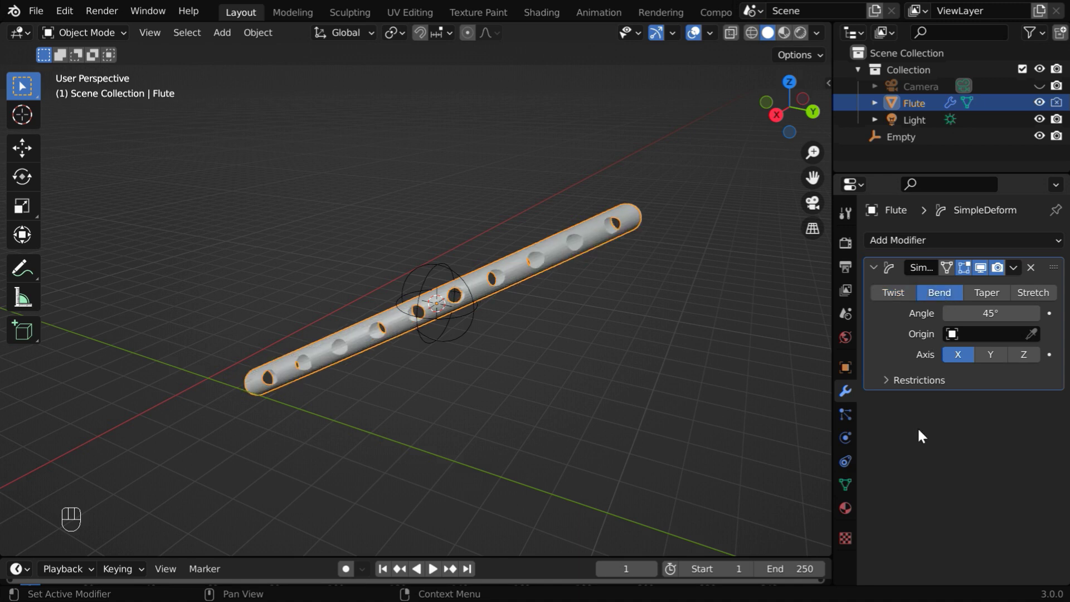
click(956, 334)
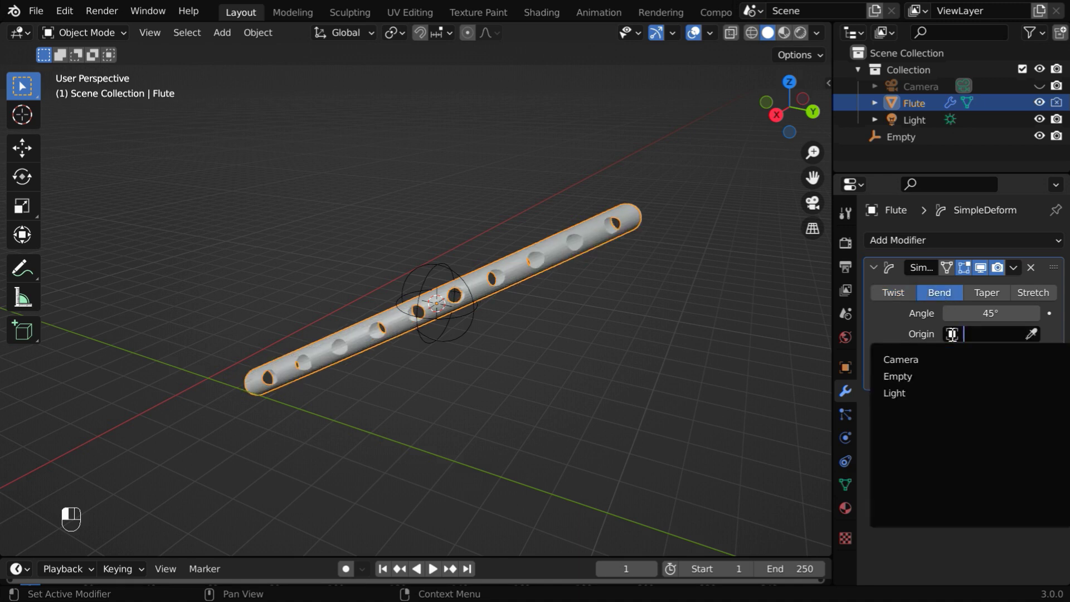
click(907, 378)
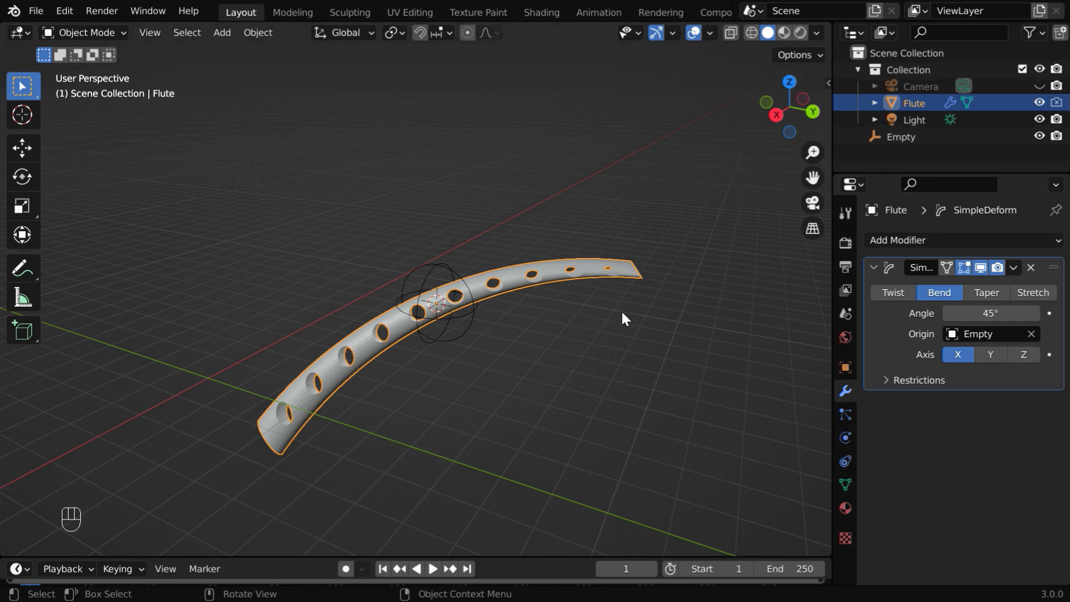
Step: Try the bend on the Y axis, then settle on the Z axis
middle_drag(623, 319, 545, 310)
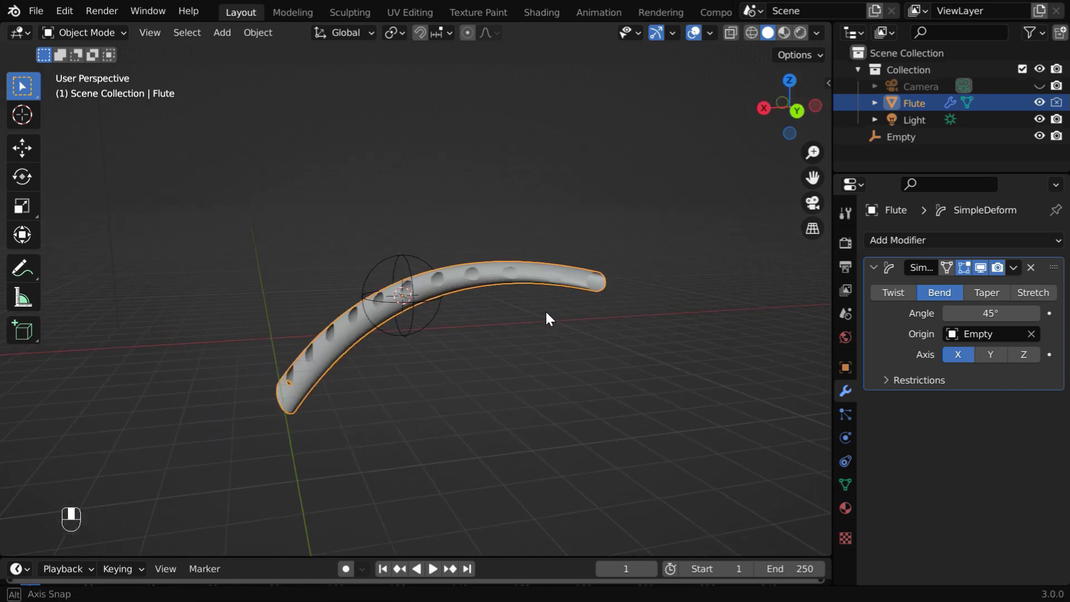
click(990, 354)
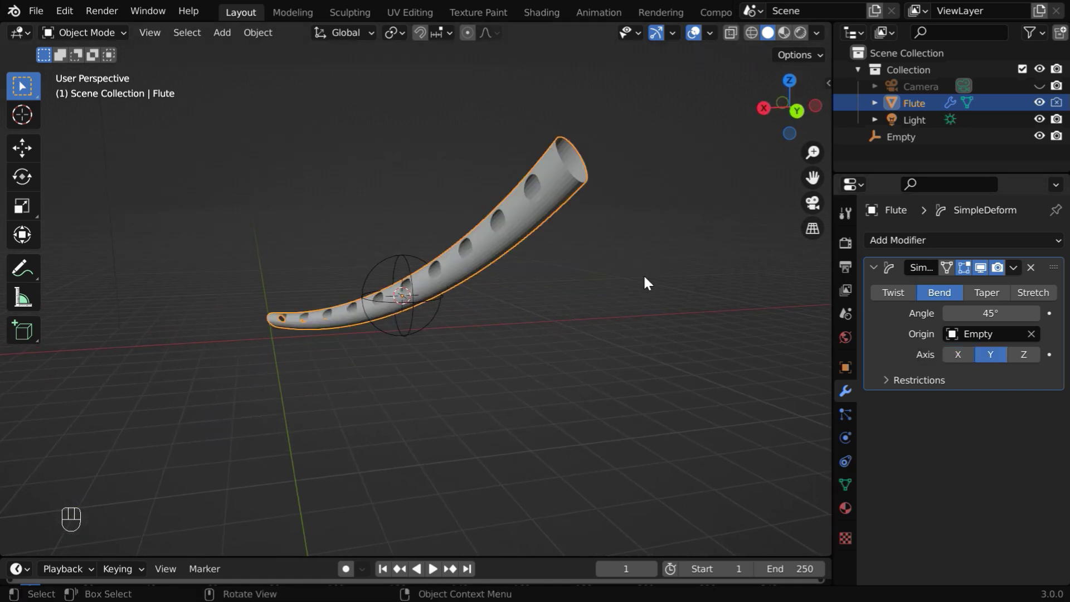
middle_drag(644, 282, 518, 323)
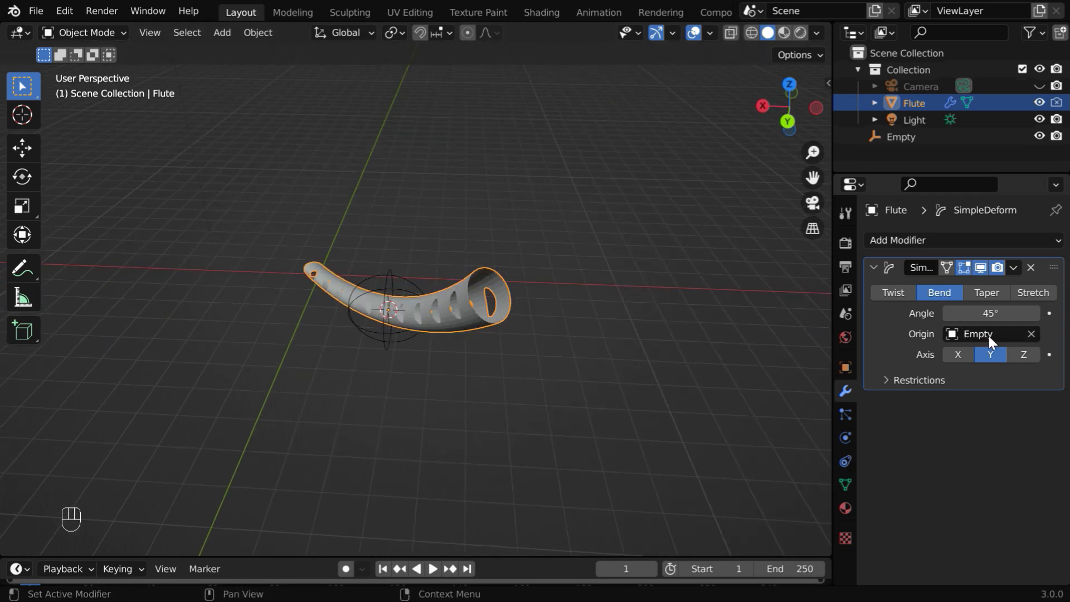
click(1025, 354)
middle_drag(516, 420, 629, 418)
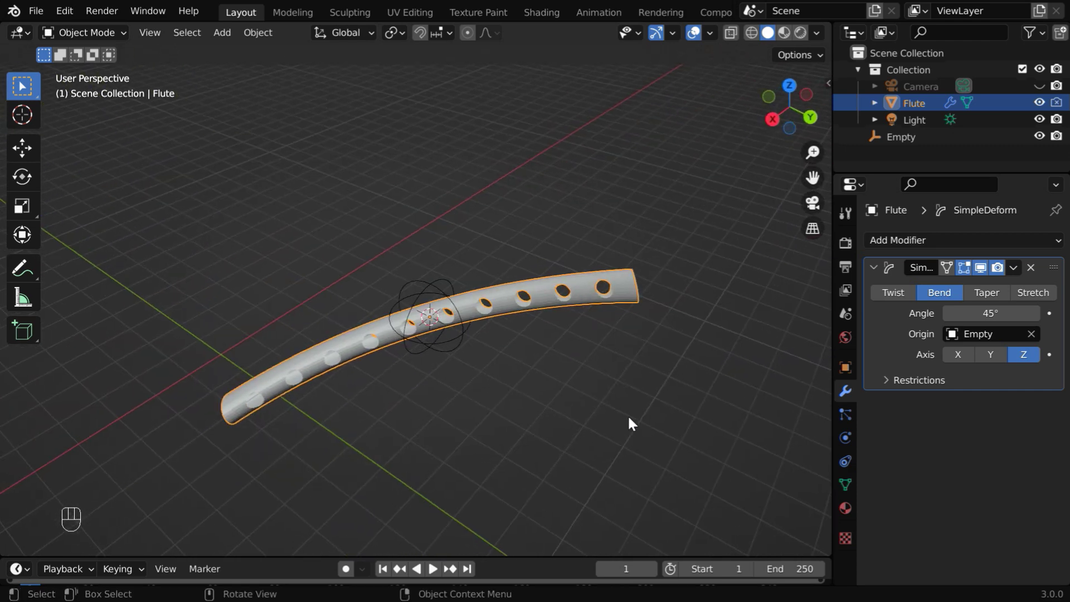
Step: Compare the Empty's and the flute's rotation values in Object properties
click(845, 368)
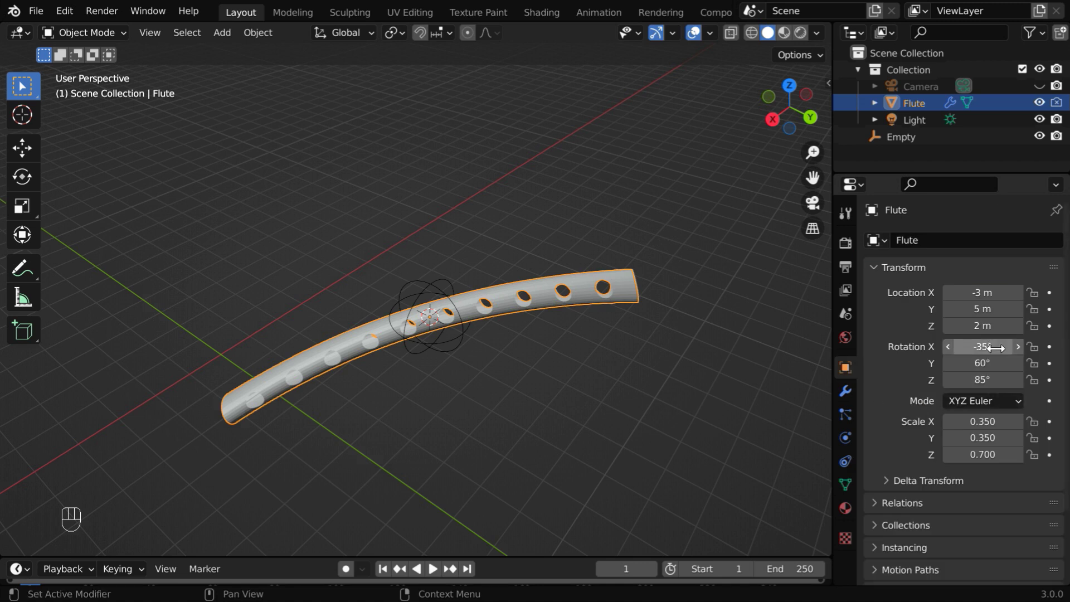
click(420, 294)
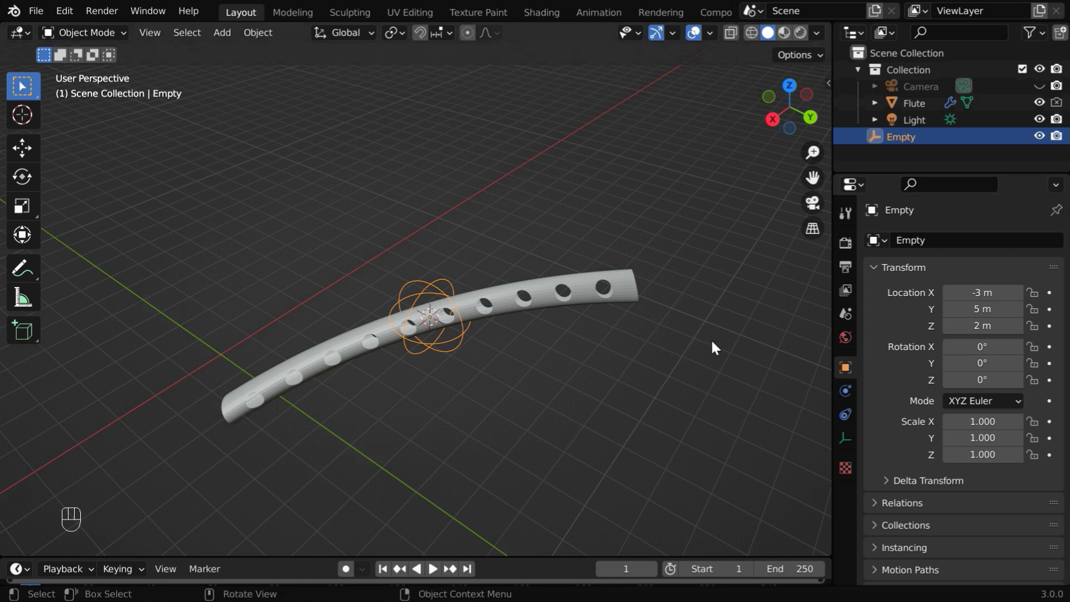
click(531, 296)
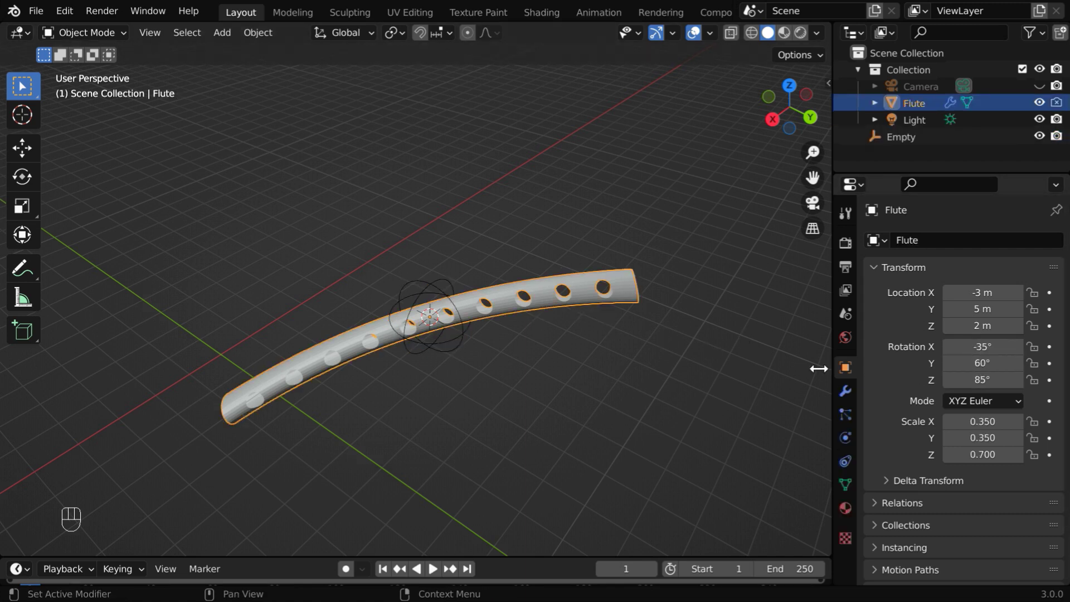
Step: Set the Empty's rotation to X -35°, Y 60°, Z 85°
click(450, 347)
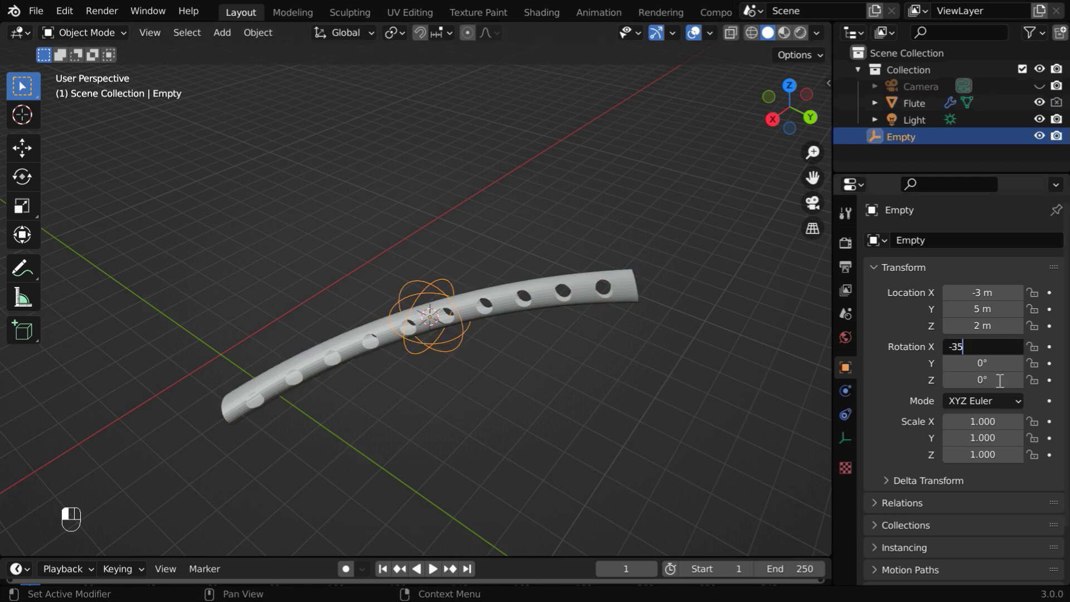
key(Return)
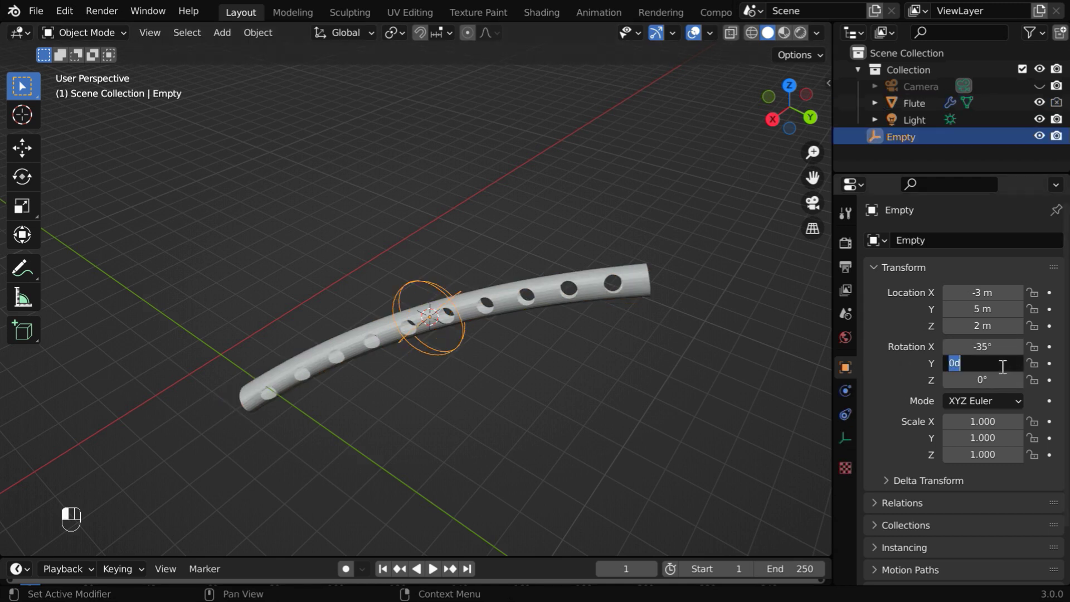
click(1003, 366)
text(60)
key(Return)
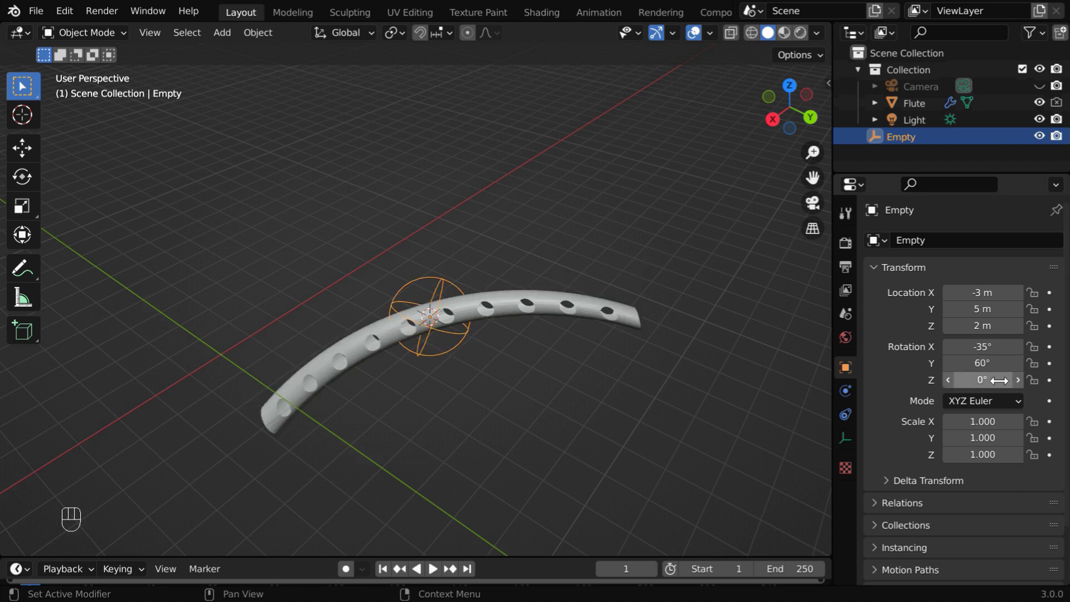
key(Return)
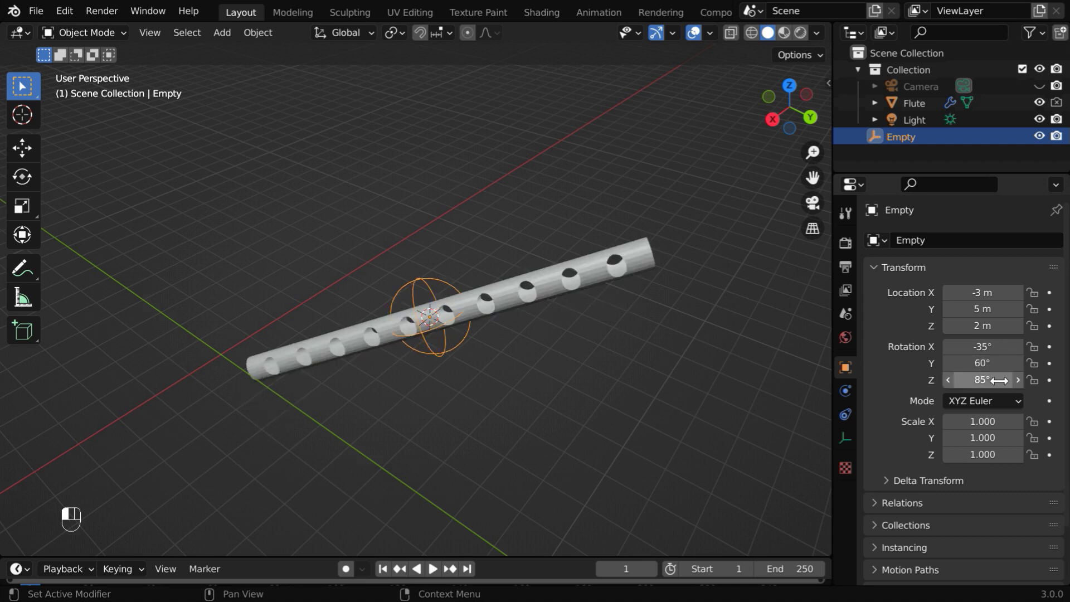
Step: Switch the flute's bend to the Y axis and raise the angle to 198°
click(590, 274)
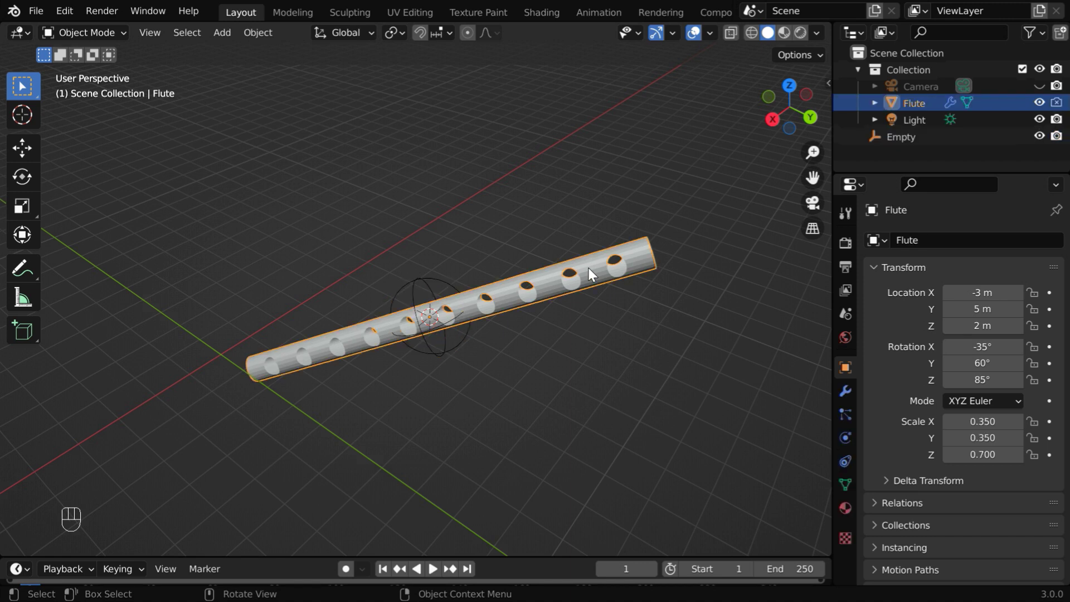
click(845, 392)
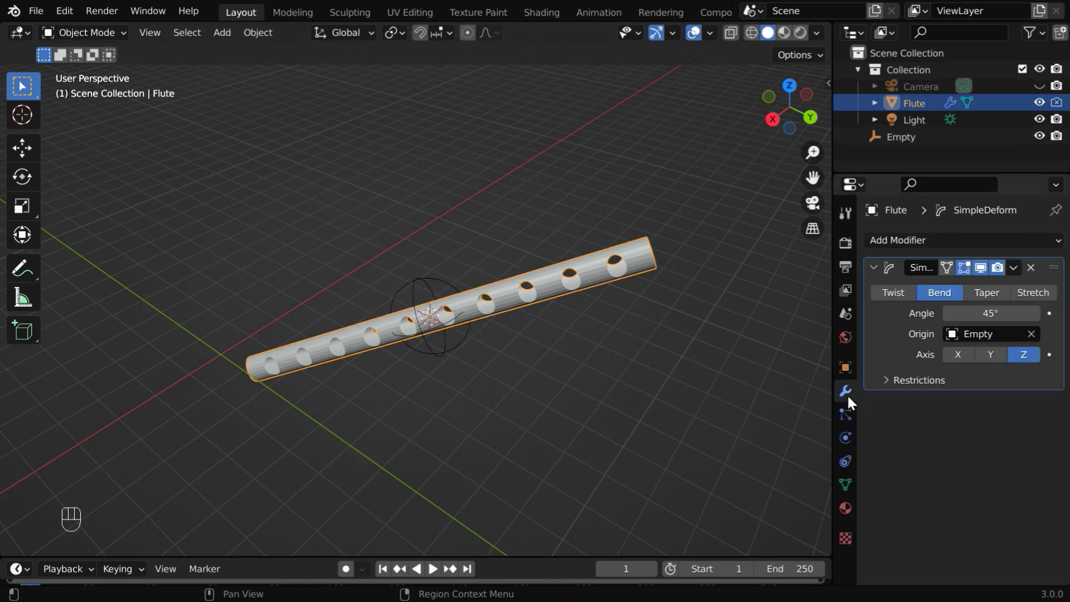
click(991, 357)
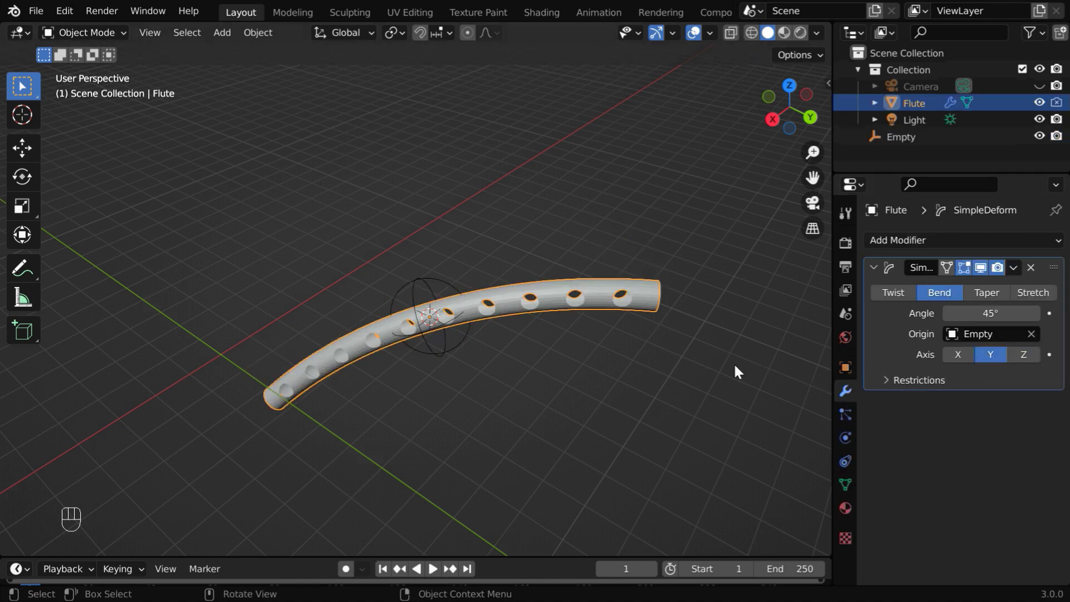
middle_drag(644, 331, 572, 274)
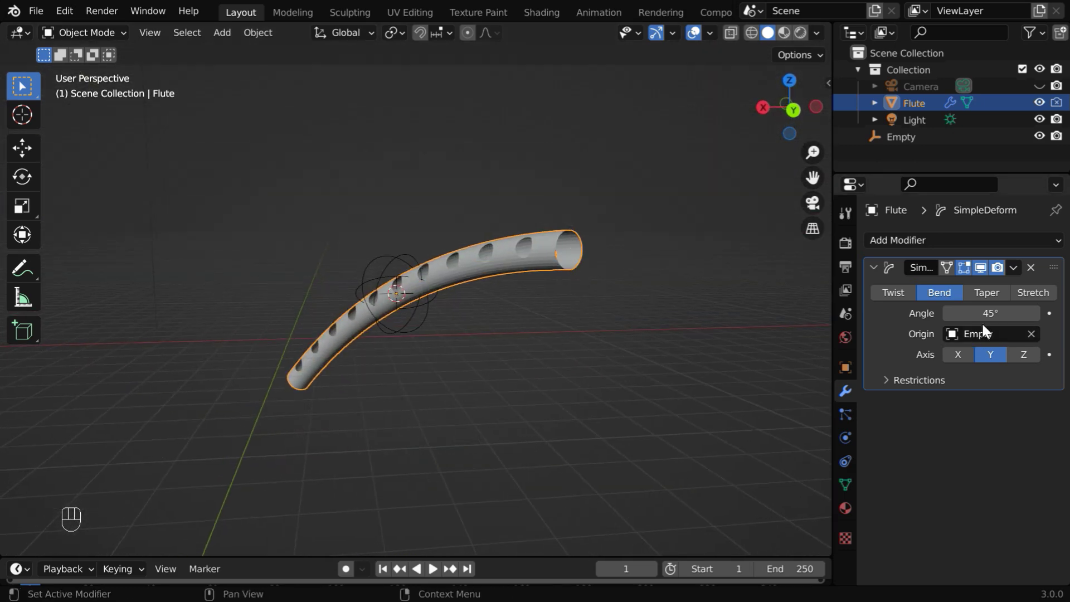
drag(990, 313, 1062, 313)
middle_drag(333, 433, 468, 461)
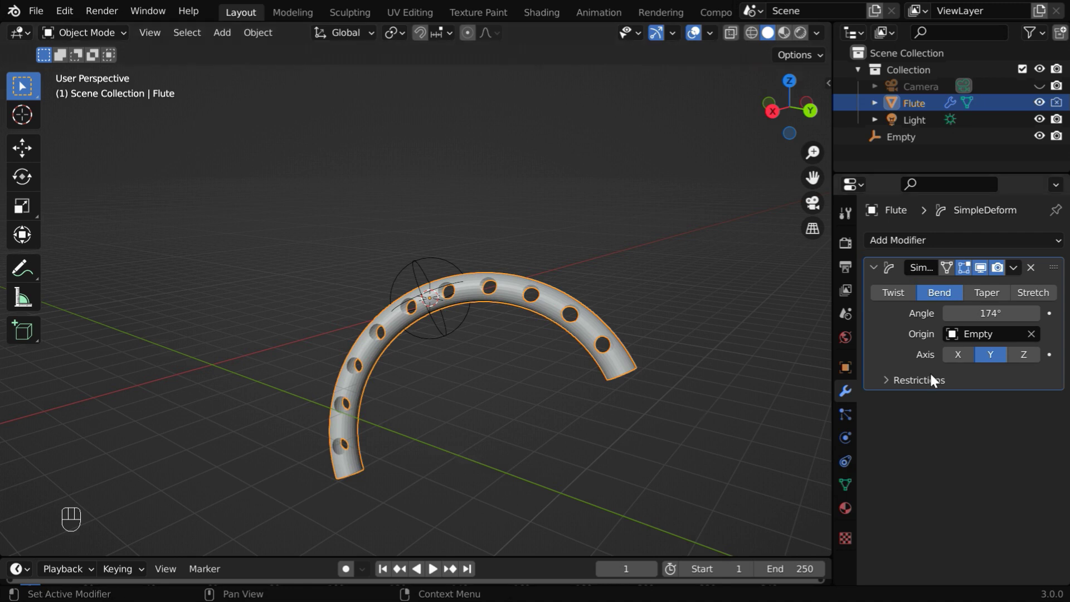
mouse_move(974, 315)
mouse_down()
mouse_move(1037, 315)
mouse_move(987, 315)
mouse_up()
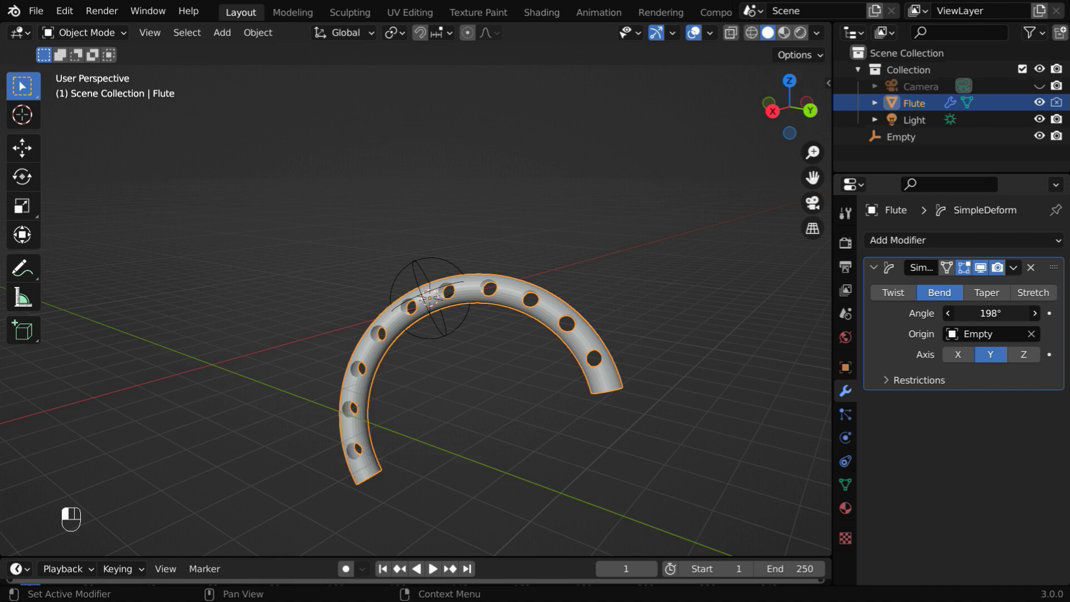
Step: Set the bend's lower limit to 0.50 so only the flute's far half curls
click(886, 379)
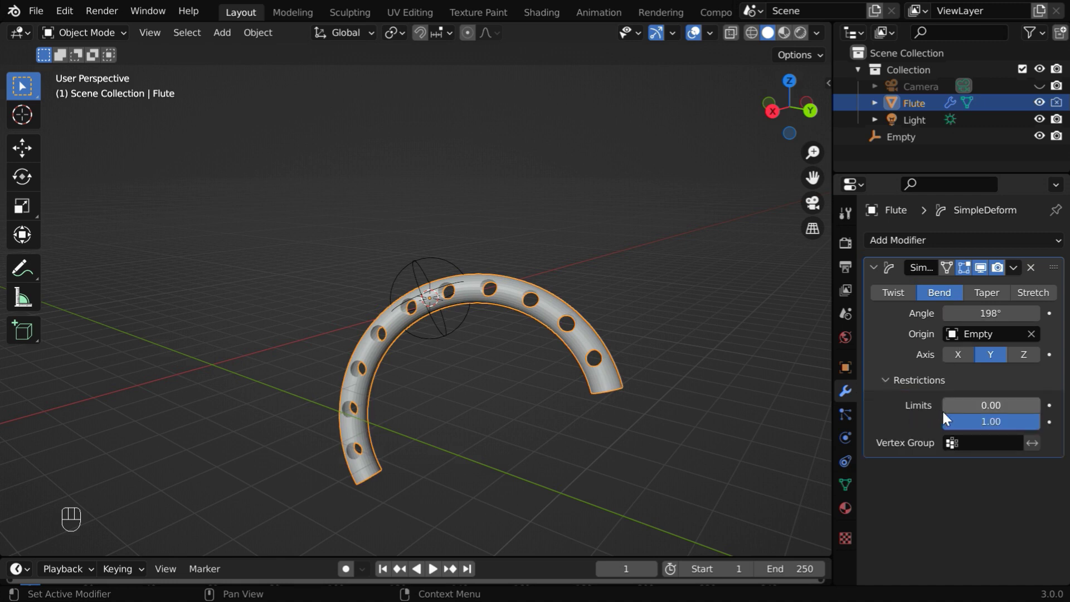
drag(944, 406, 991, 407)
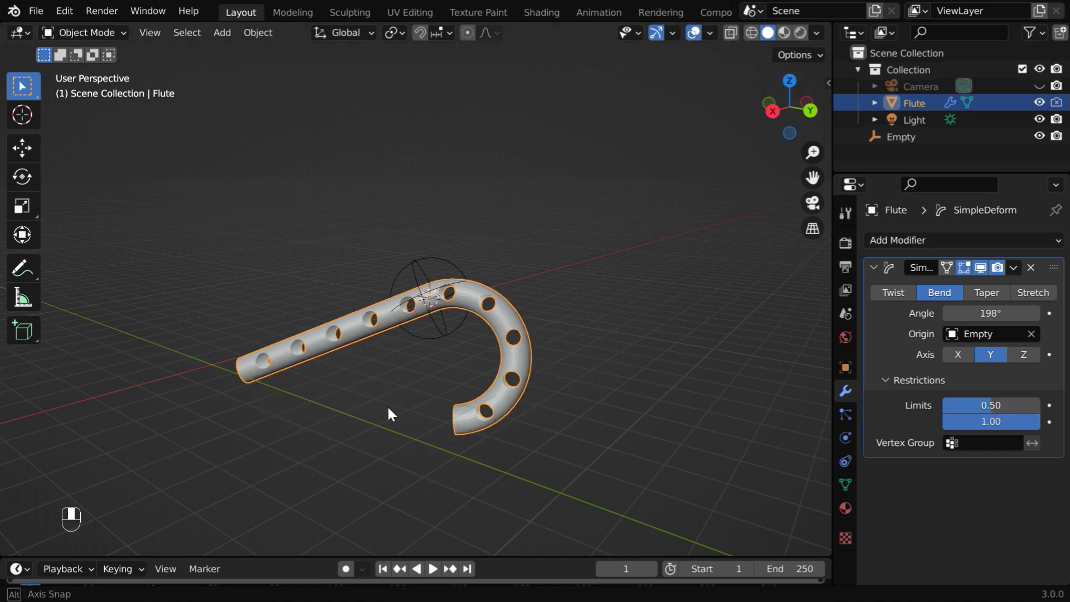
middle_drag(389, 414, 435, 426)
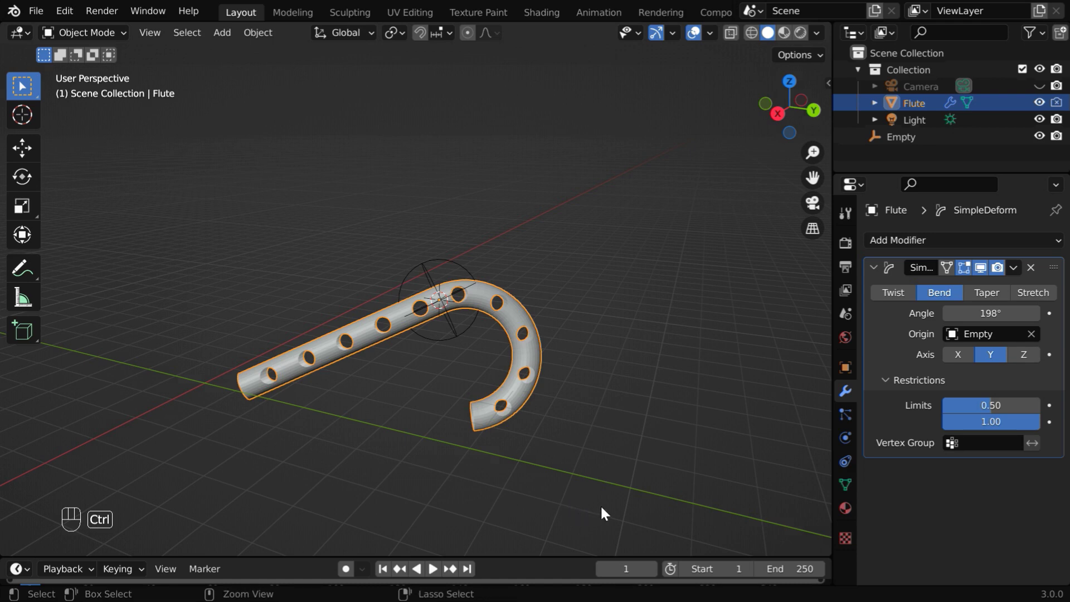